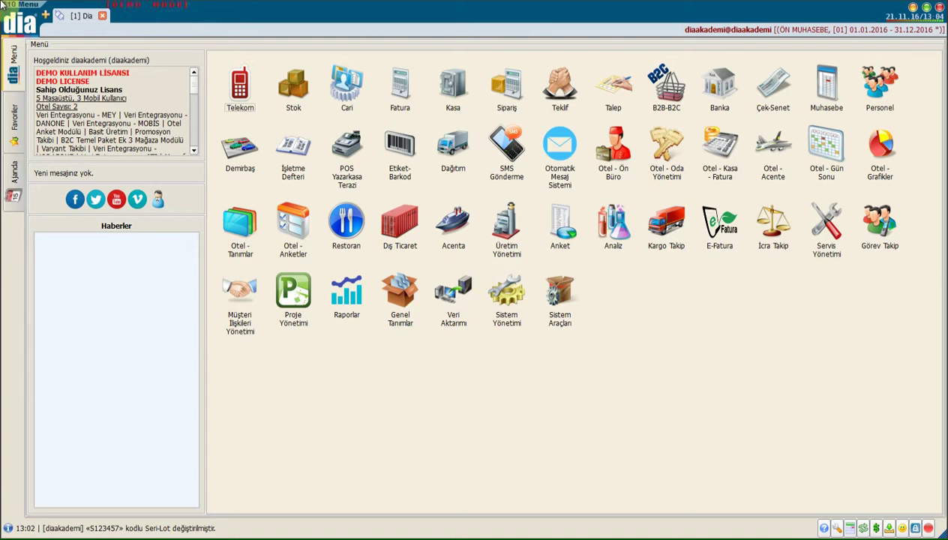
# - Search the program menu for SERİ and open the Seri-Lot Listesi
pyautogui.click(25, 27)
pyautogui.click(30, 50)
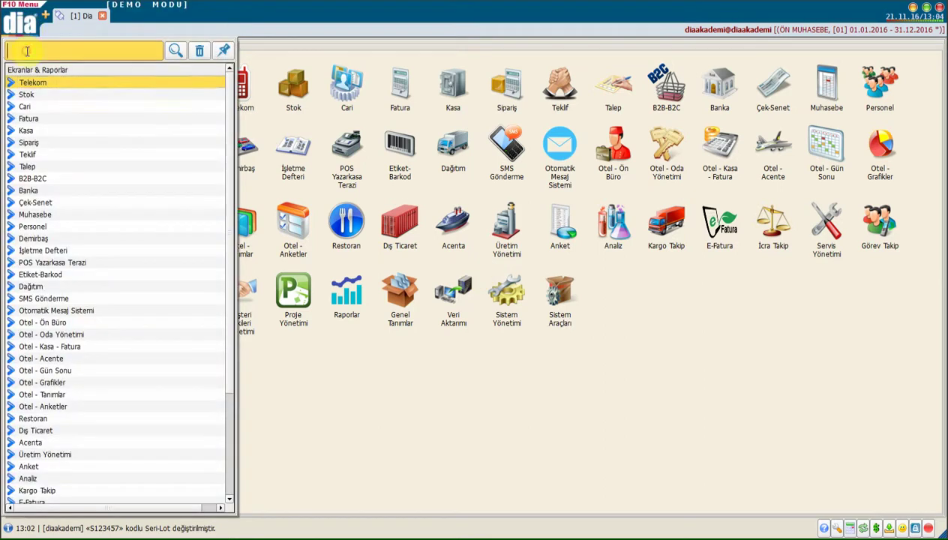
pyautogui.write('SERİ')
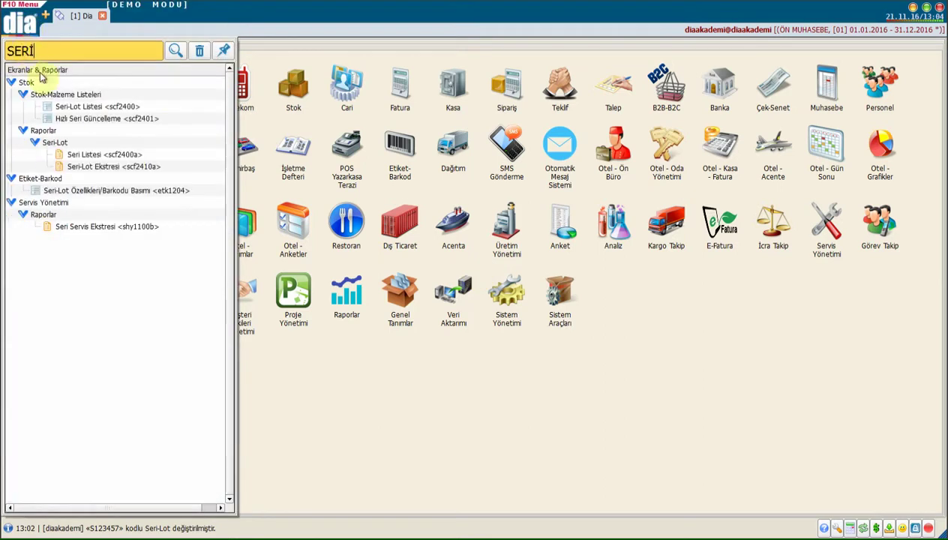
pyautogui.click(72, 108)
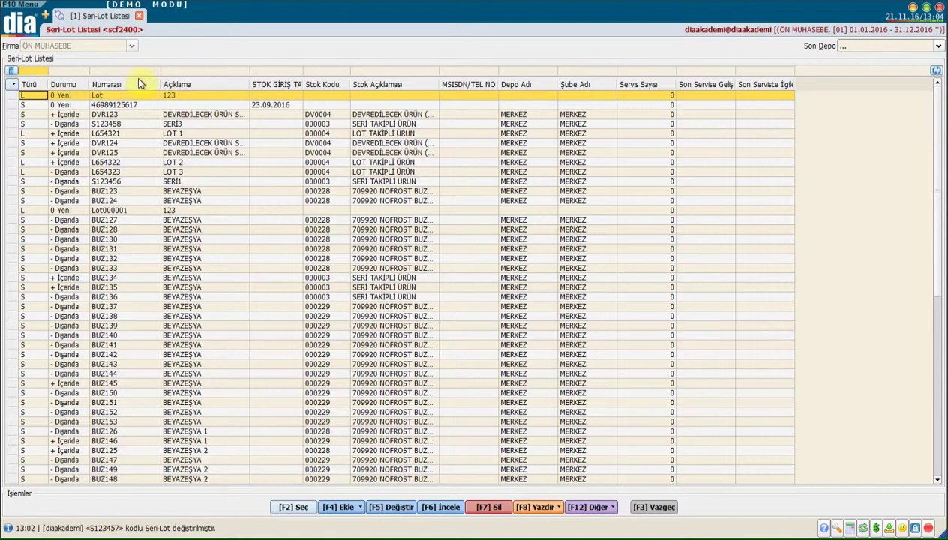
# - Filter the serial-lot list by numbers starting with S and open serial S123457 for editing
pyautogui.click(124, 82)
pyautogui.write('S')
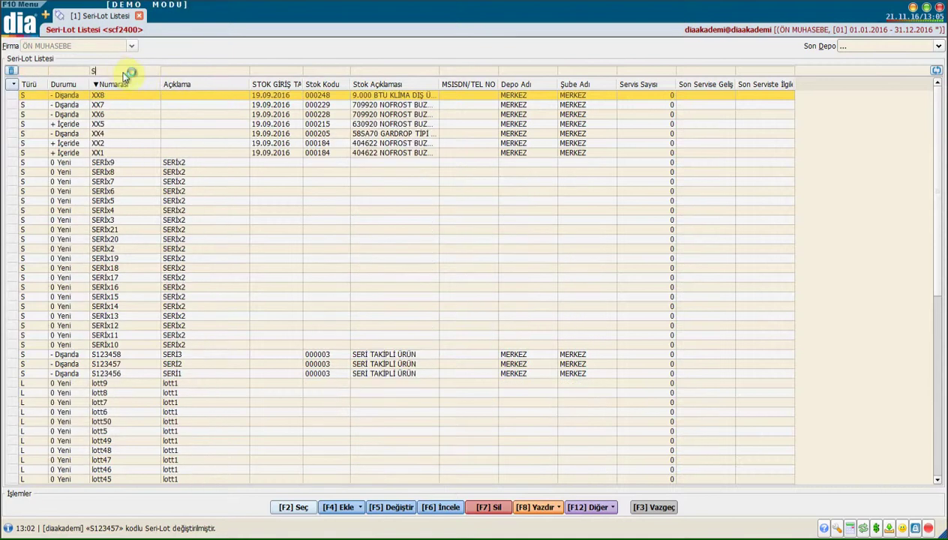
pyautogui.press('Tab')
pyautogui.click(66, 297)
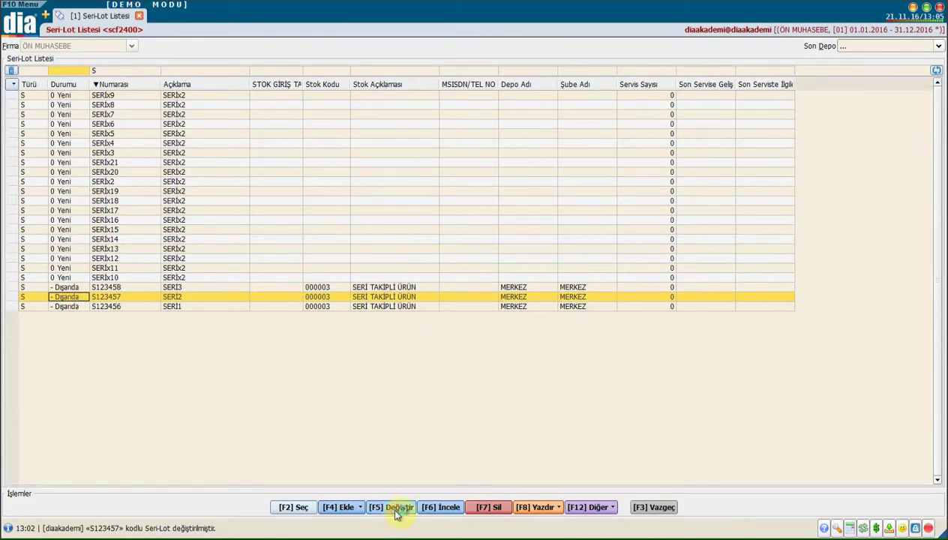
pyautogui.click(397, 510)
# - Go through the serial record's stock entry date, operator dispatch date, phone number, document delivery and note fields
pyautogui.click(433, 185)
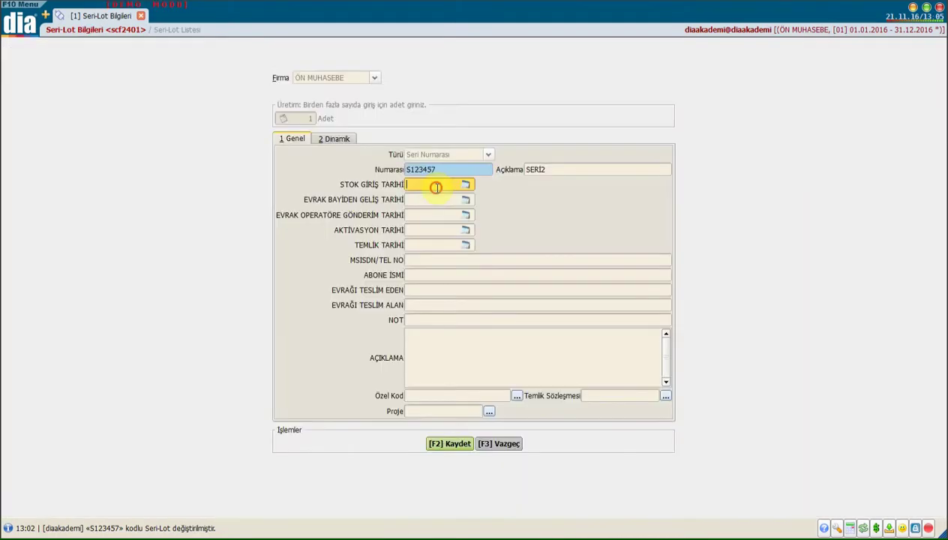
pyautogui.click(432, 218)
pyautogui.click(421, 259)
pyautogui.click(423, 289)
pyautogui.click(421, 320)
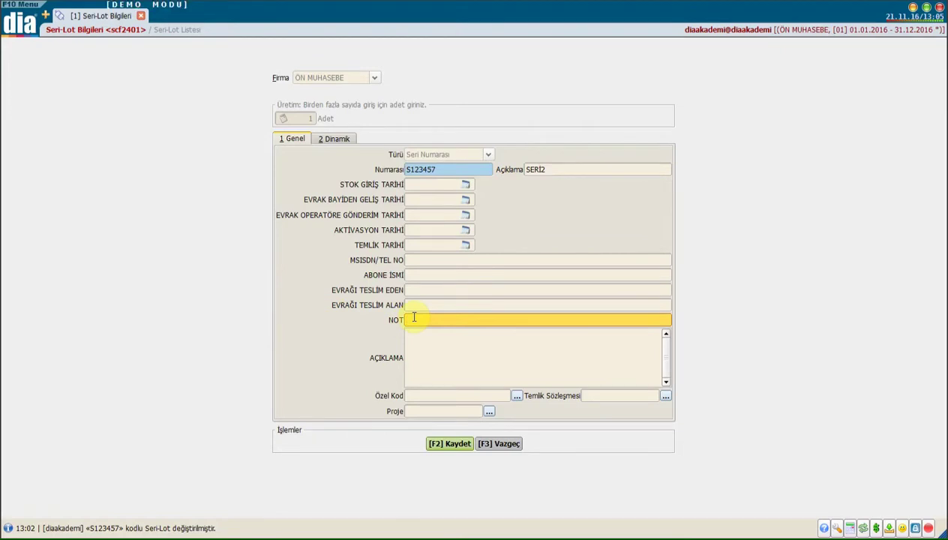
# - Start a new contract from the serial record's Temlik Sözleşmesi selection and set its Sözleşme No to C15487
pyautogui.click(605, 394)
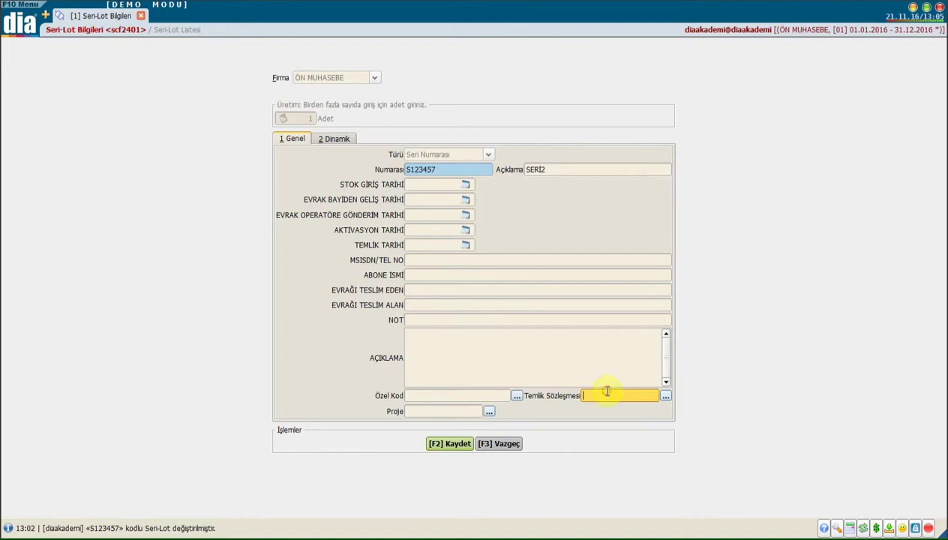
pyautogui.click(670, 398)
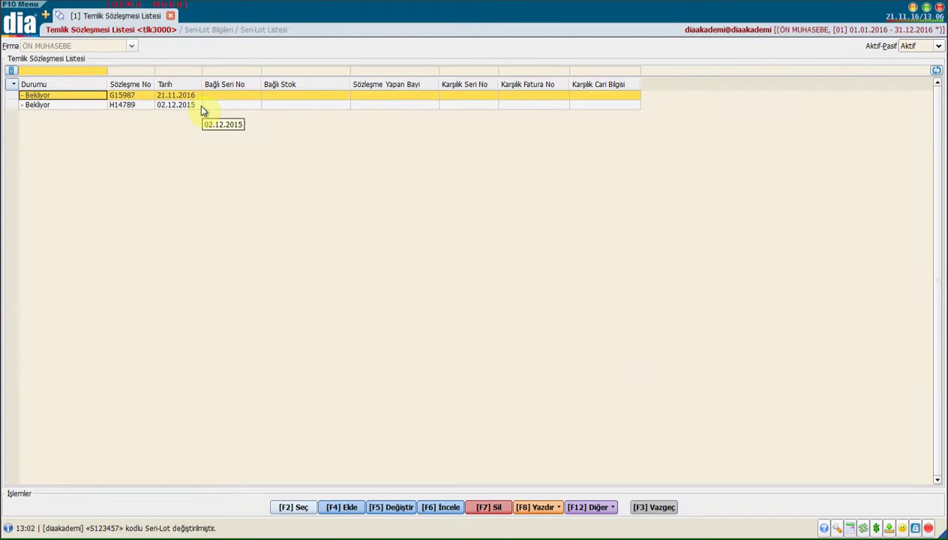
pyautogui.press('F4')
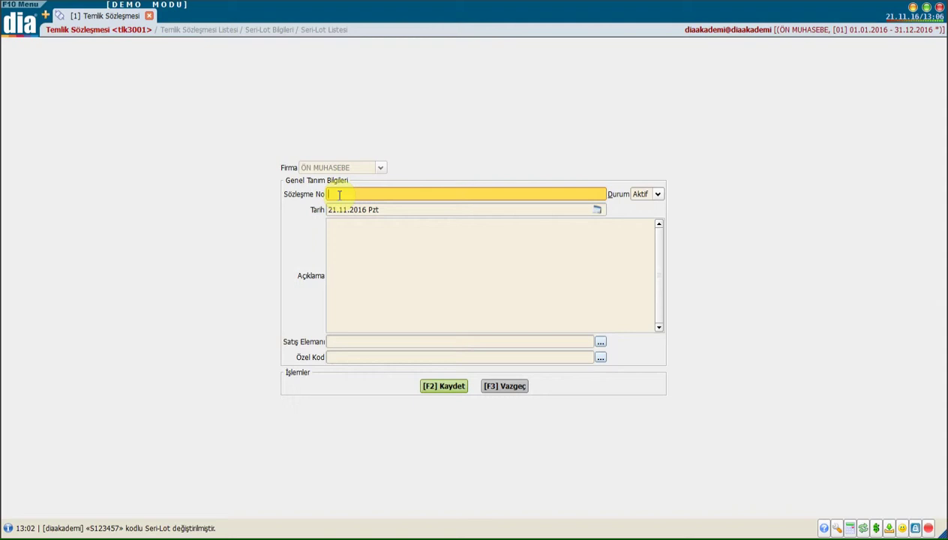
pyautogui.write('C15487')
# - Review the contract's date, description, sales representative and special code fields, and the available Durum options
pyautogui.click(341, 210)
pyautogui.click(384, 257)
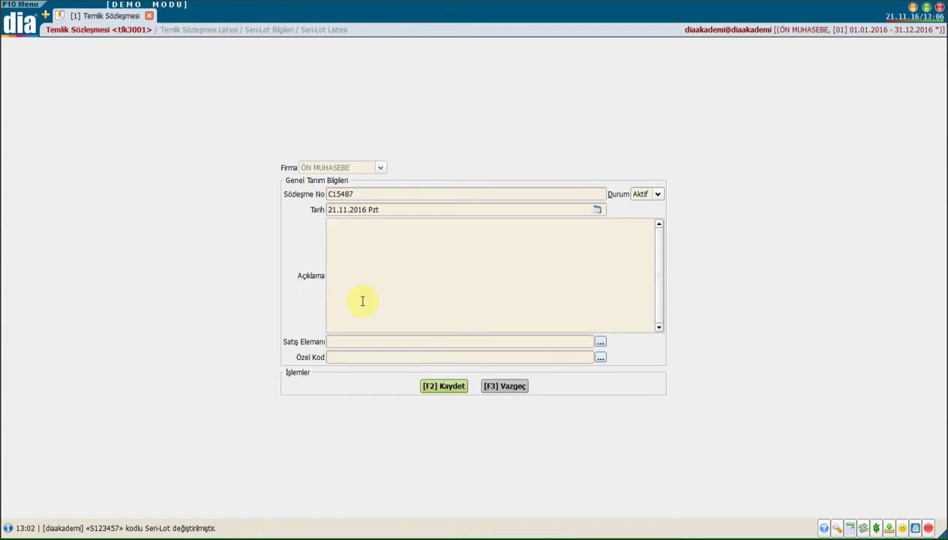
pyautogui.click(347, 341)
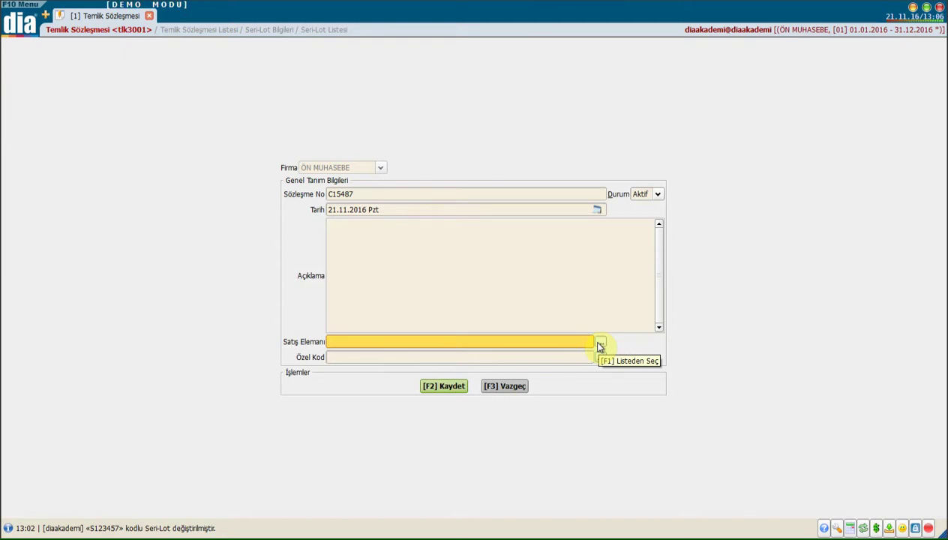
pyautogui.click(408, 359)
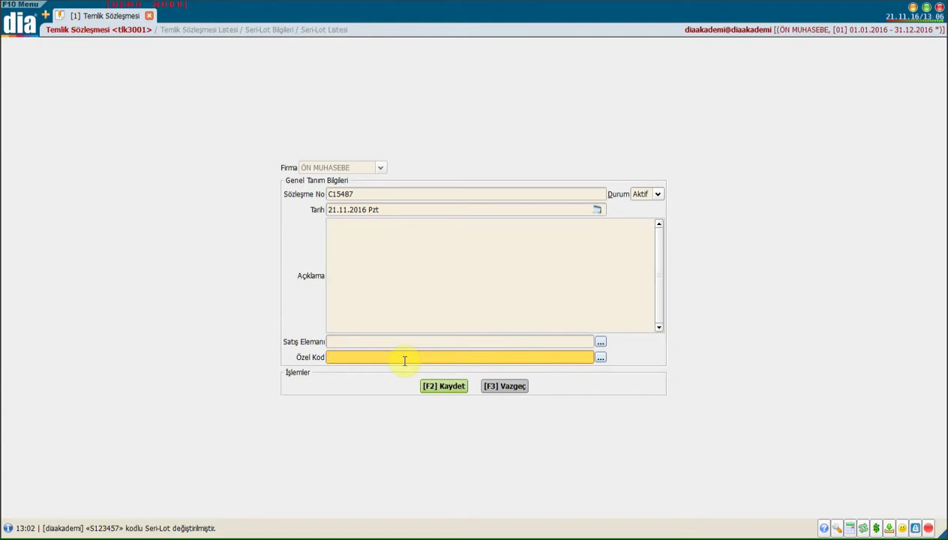
pyautogui.click(643, 196)
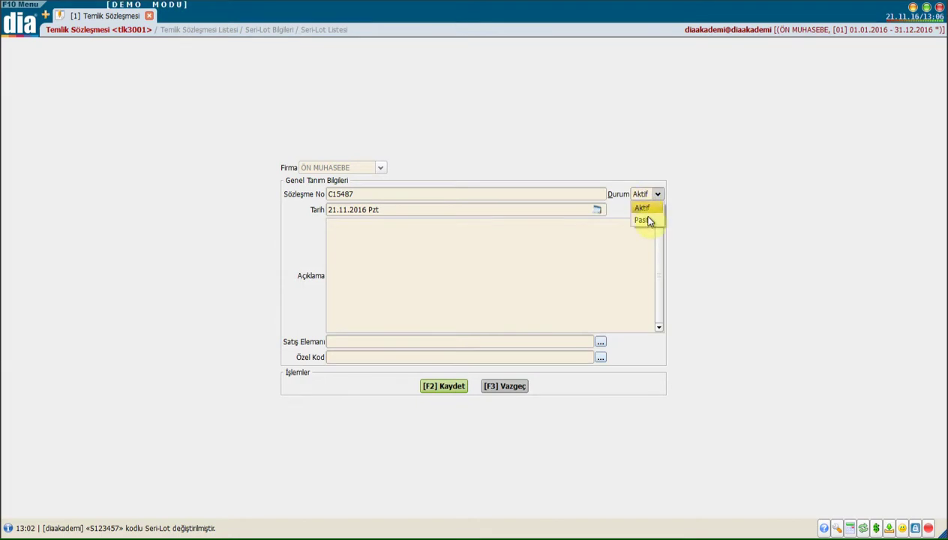
pyautogui.click(615, 195)
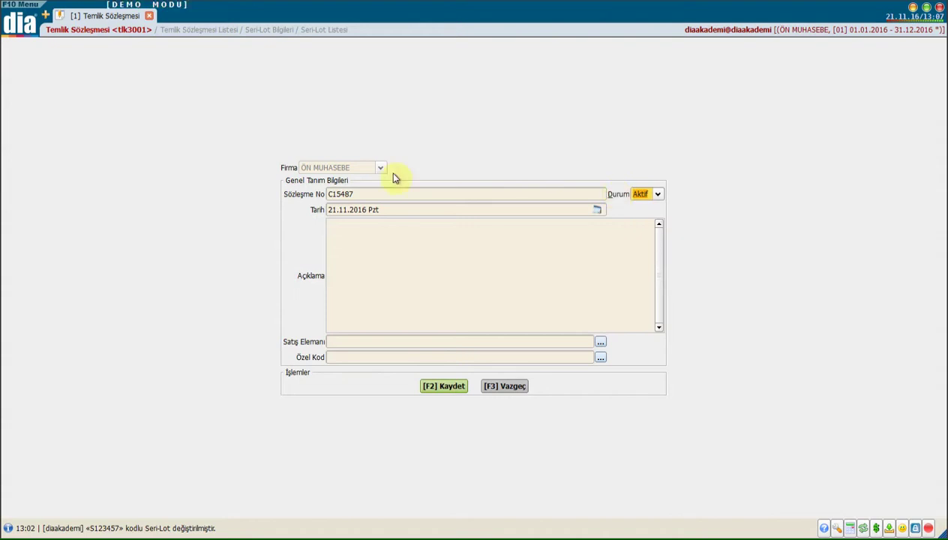
# - Save the new contract and link C15487 to serial S123457, saving the serial record
pyautogui.click(444, 387)
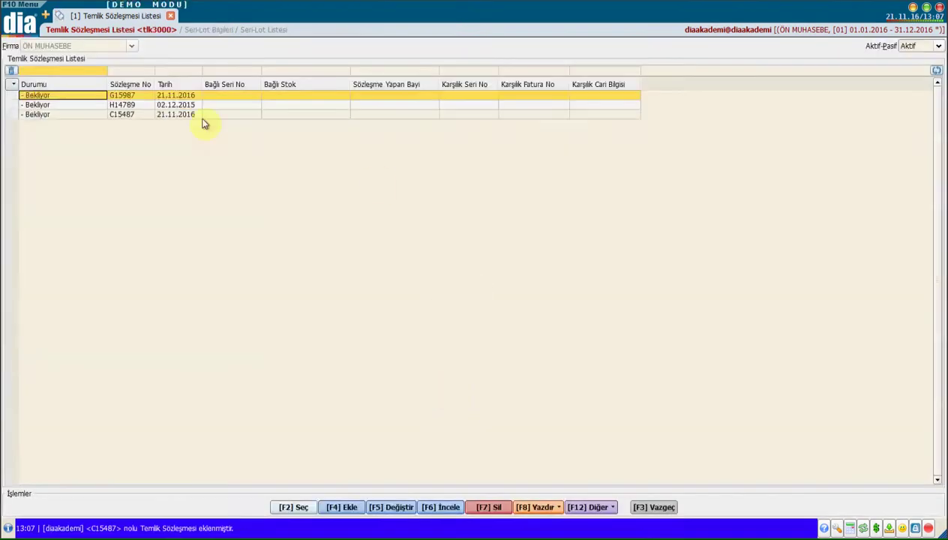
pyautogui.doubleClick(153, 115)
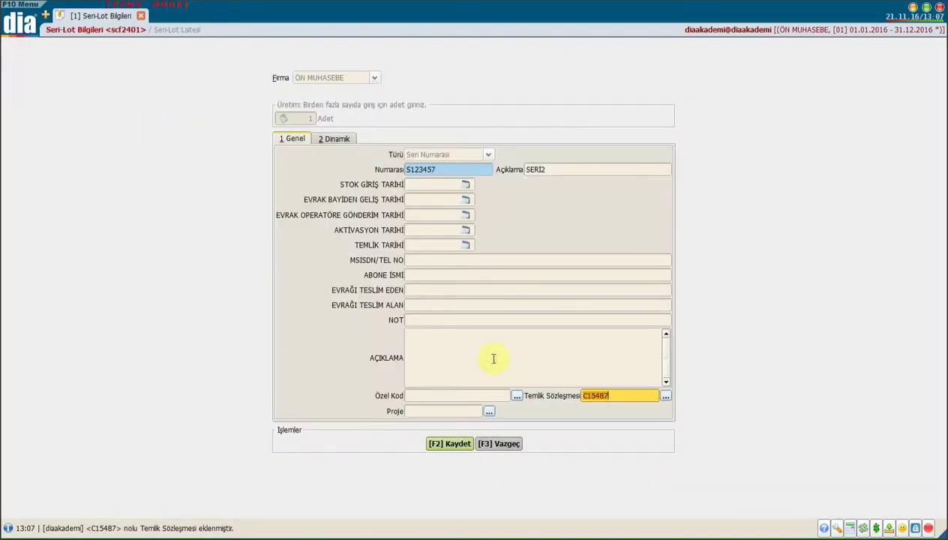
pyautogui.click(448, 448)
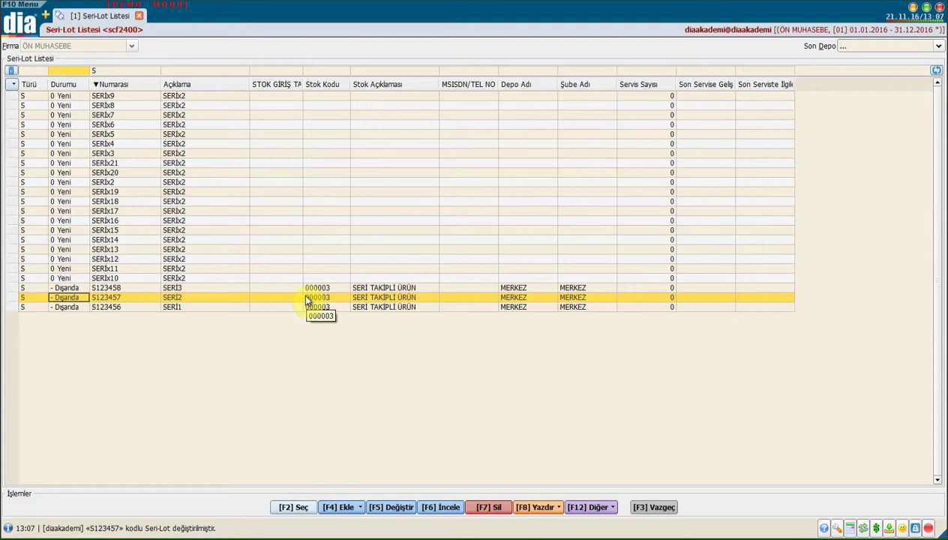
# - Search the program menu for TEMLİK and open the Temlik Sözleşmesi Listesi in a new tab
pyautogui.click(33, 29)
pyautogui.write('TEMLİK')
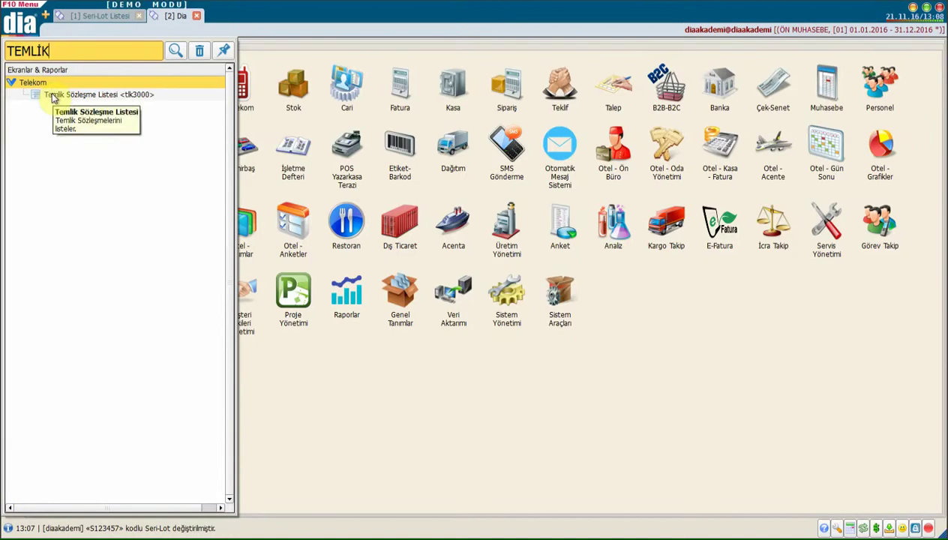
pyautogui.doubleClick(52, 96)
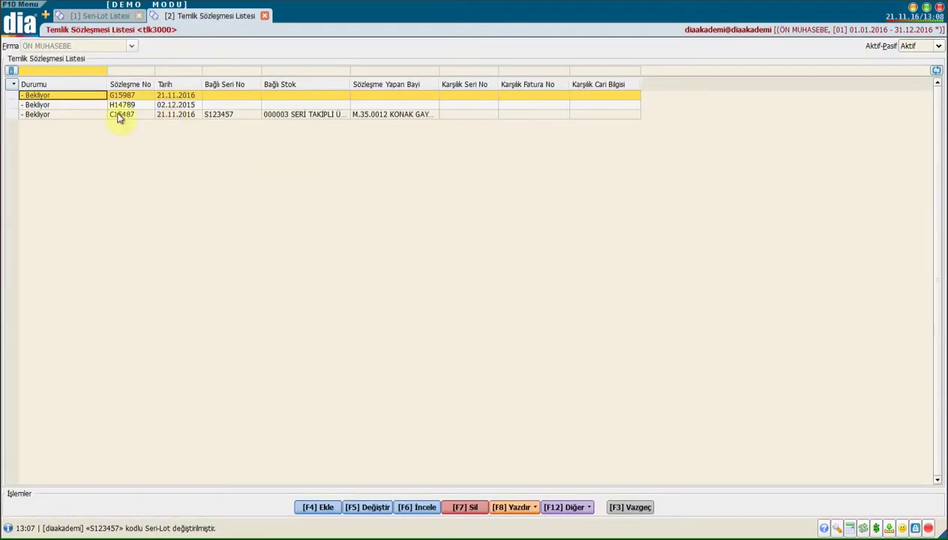
# - Examine the linked serial number, linked stock and contracting dealer of contract C15487
pyautogui.click(118, 117)
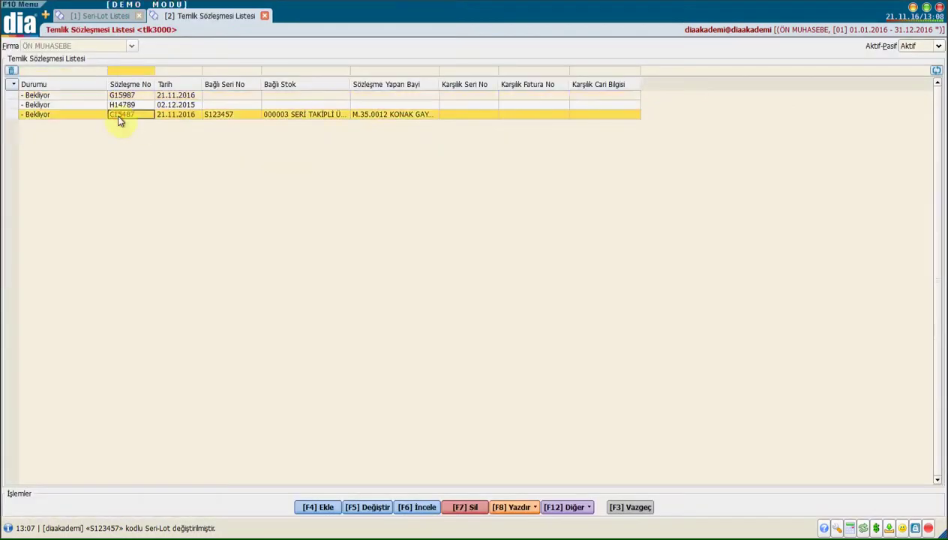
pyautogui.click(236, 115)
pyautogui.click(296, 118)
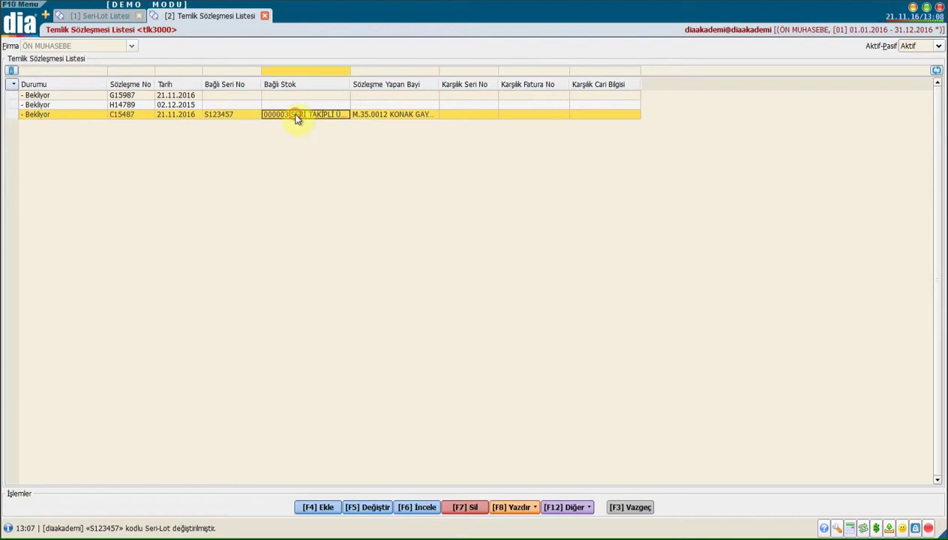
pyautogui.click(366, 116)
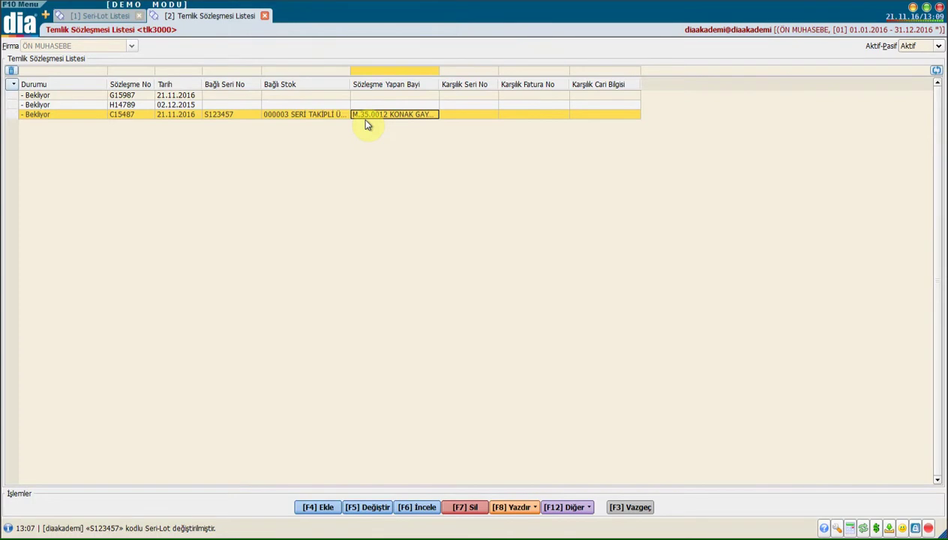
# - Open the Fatura Listesi in a new tab and start a new Mal Alım purchase invoice
pyautogui.click(47, 15)
pyautogui.click(409, 88)
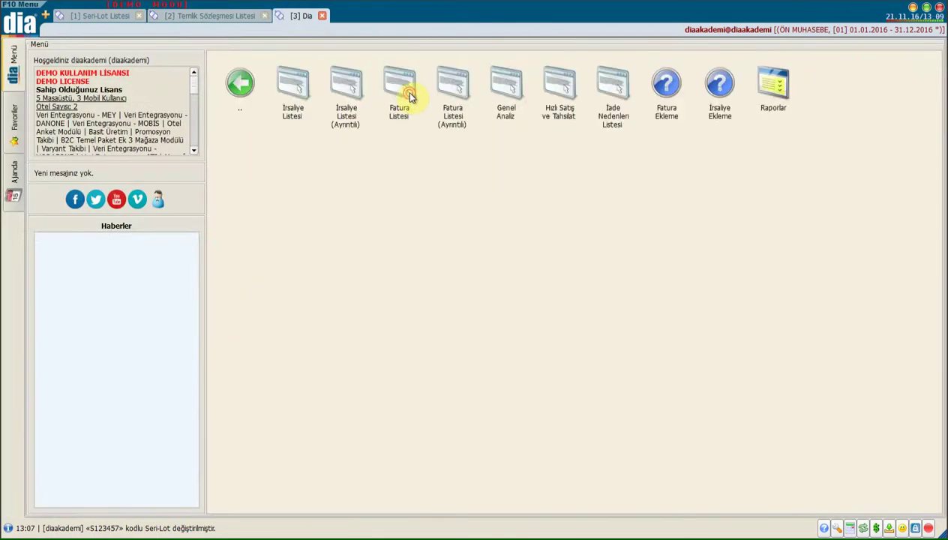
pyautogui.click(407, 90)
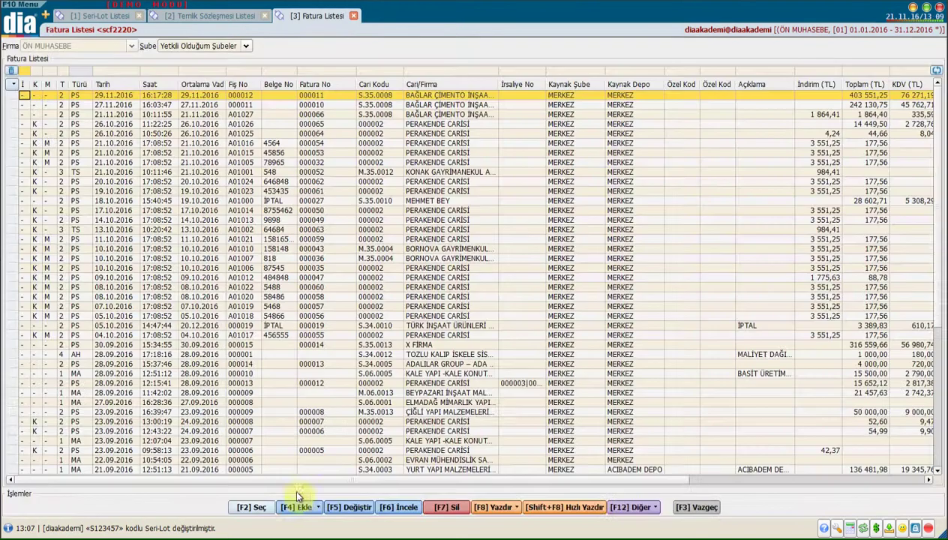
pyautogui.click(300, 507)
pyautogui.moveTo(302, 484)
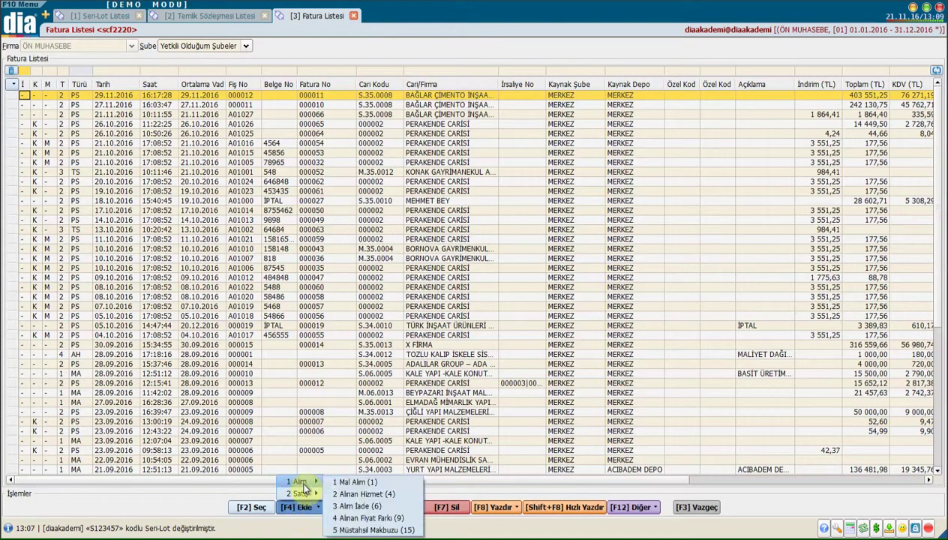
pyautogui.click(353, 484)
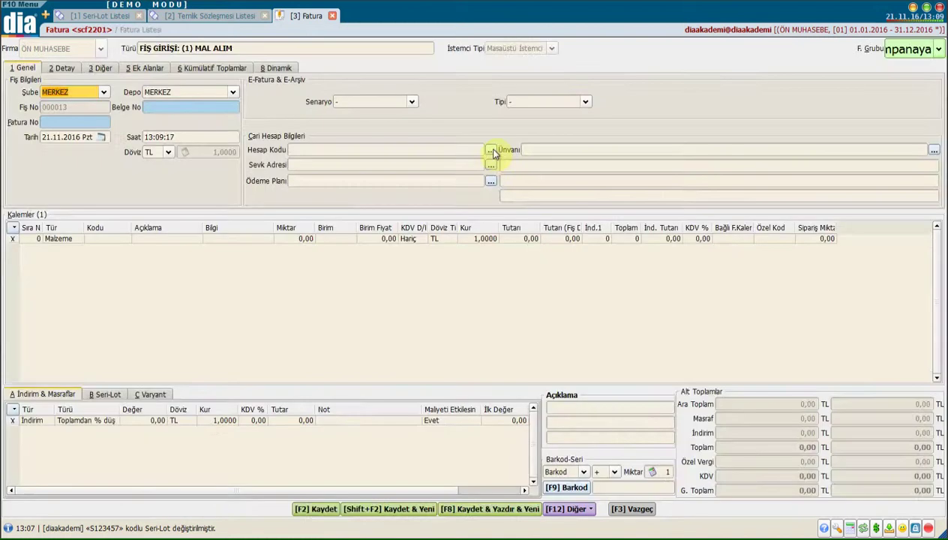
# - Set the invoice account to X OPERATÖR SATICI FİRMA and add stock item 000003 SERİ TAKİPLİ ÜRÜN as the line
pyautogui.click(490, 150)
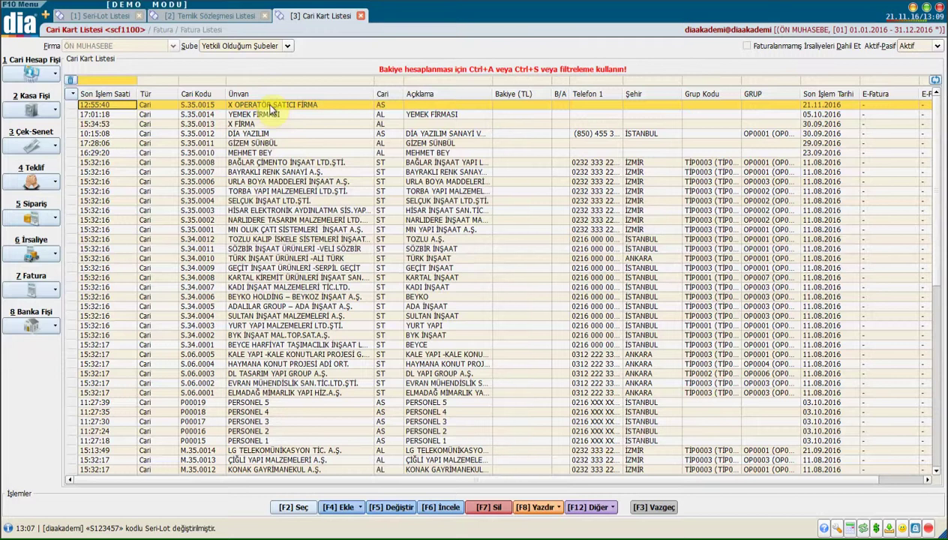
pyautogui.doubleClick(271, 106)
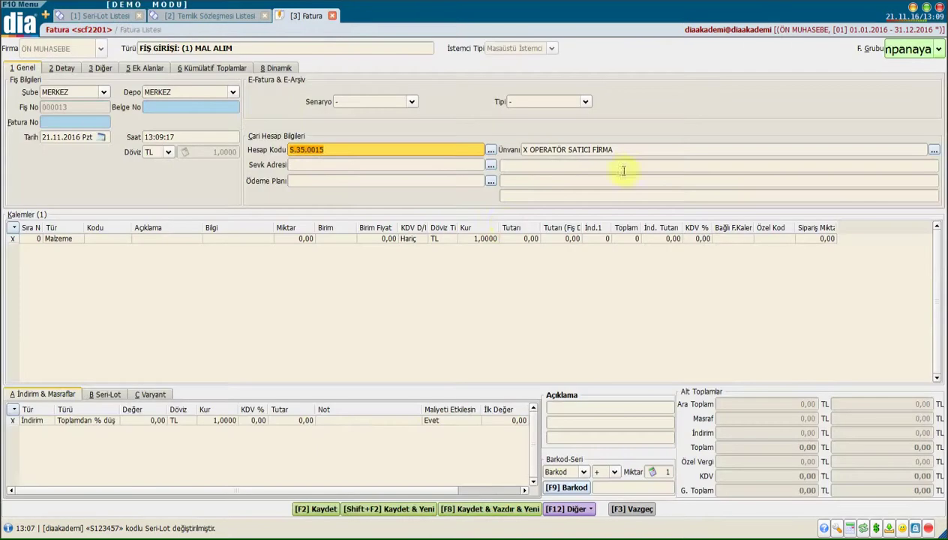
pyautogui.click(112, 239)
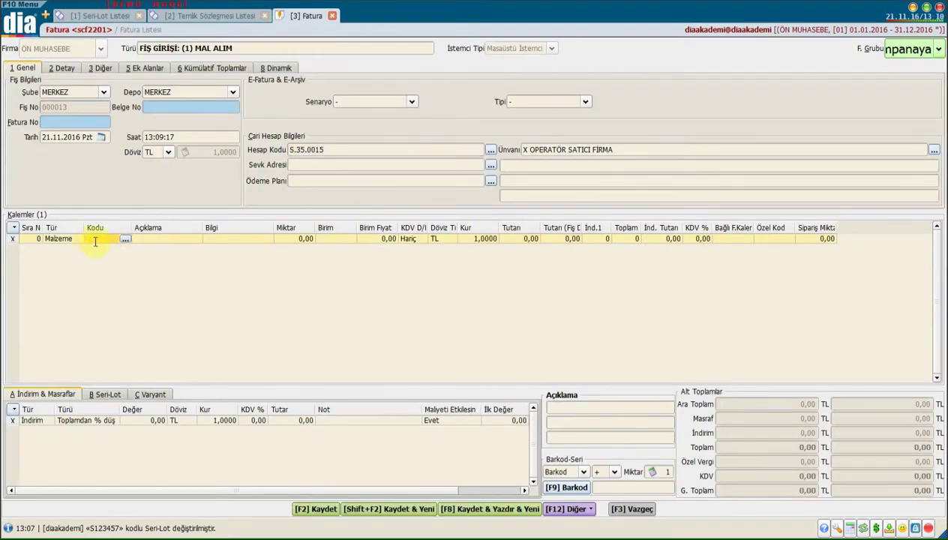
pyautogui.click(124, 240)
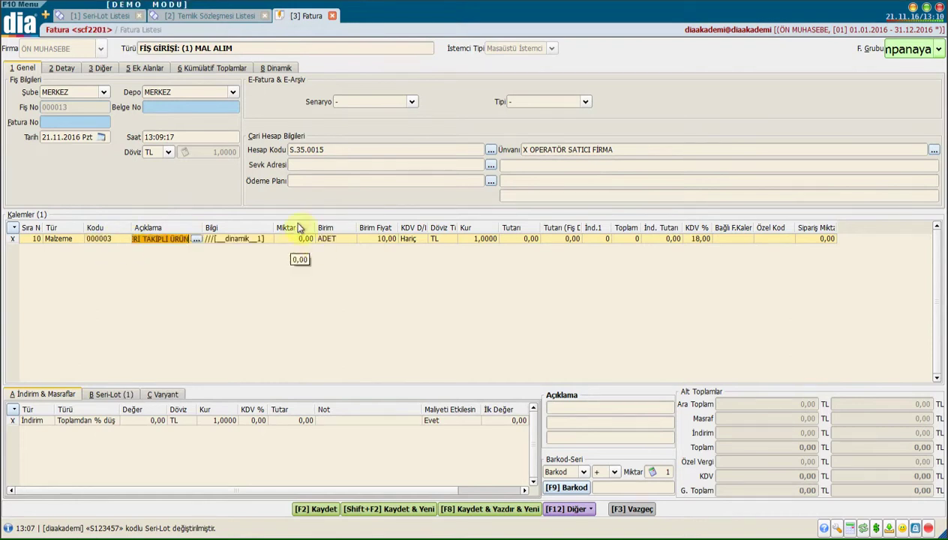
# - Switch the invoice's barcode entry to Seri and add serial S123457 to the item line
pyautogui.click(583, 471)
pyautogui.click(568, 493)
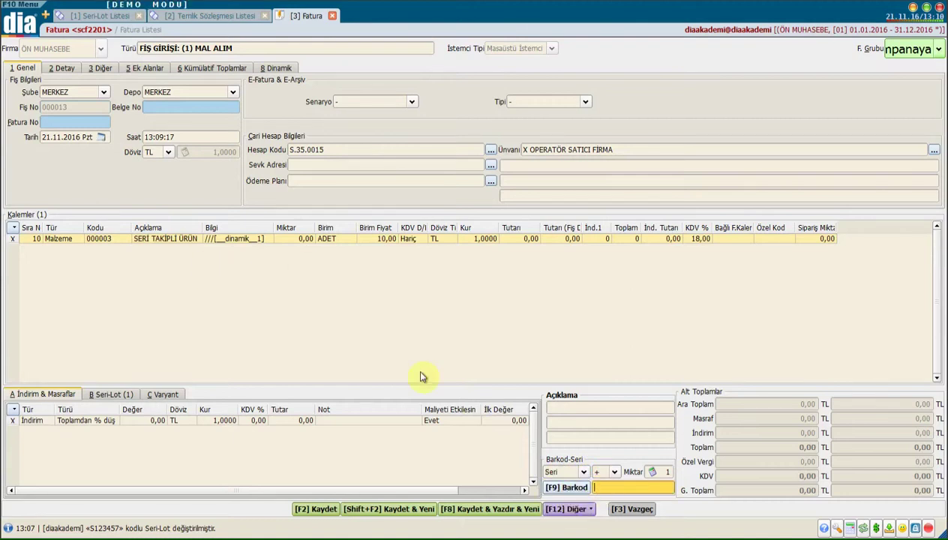
pyautogui.write('S')
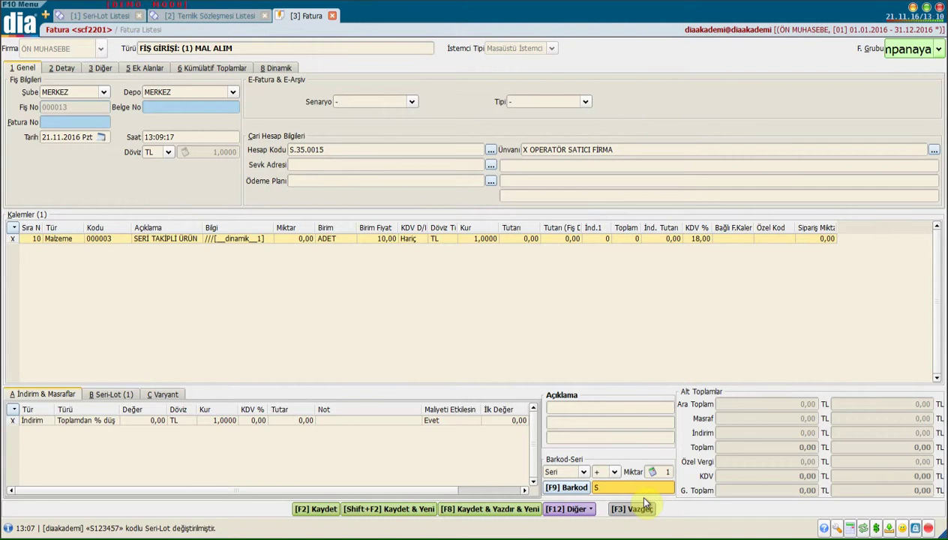
pyautogui.write('123457')
pyautogui.press('Return')
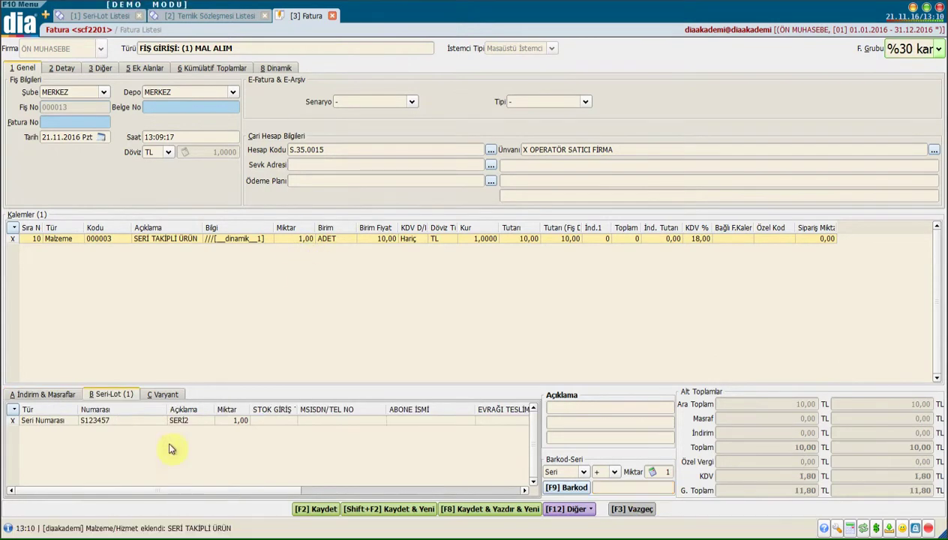
# - Pick the assignment contract in the Temlik Sözleşmesi field of serial S123457's row on the purchase invoice
pyautogui.click(60, 493)
pyautogui.moveTo(60, 493); pyautogui.dragTo(391, 490)
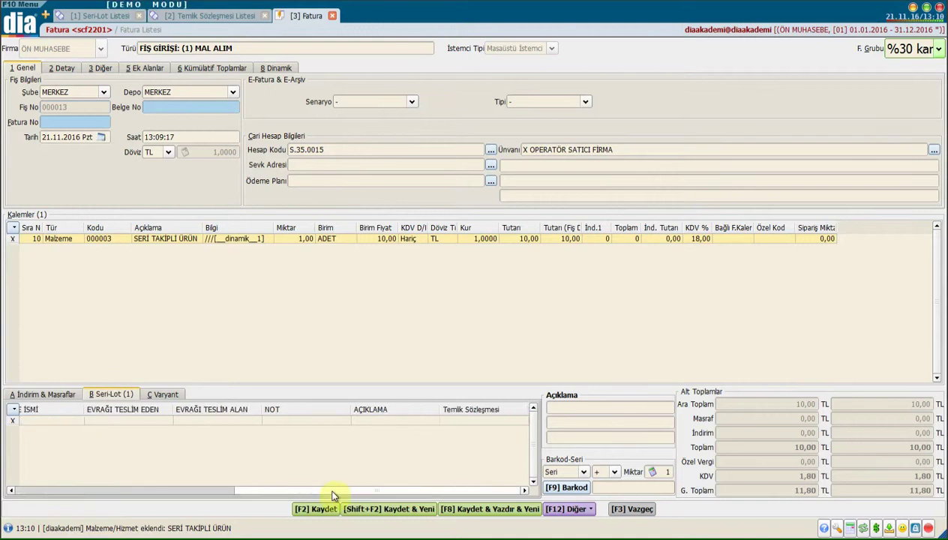
pyautogui.click(452, 422)
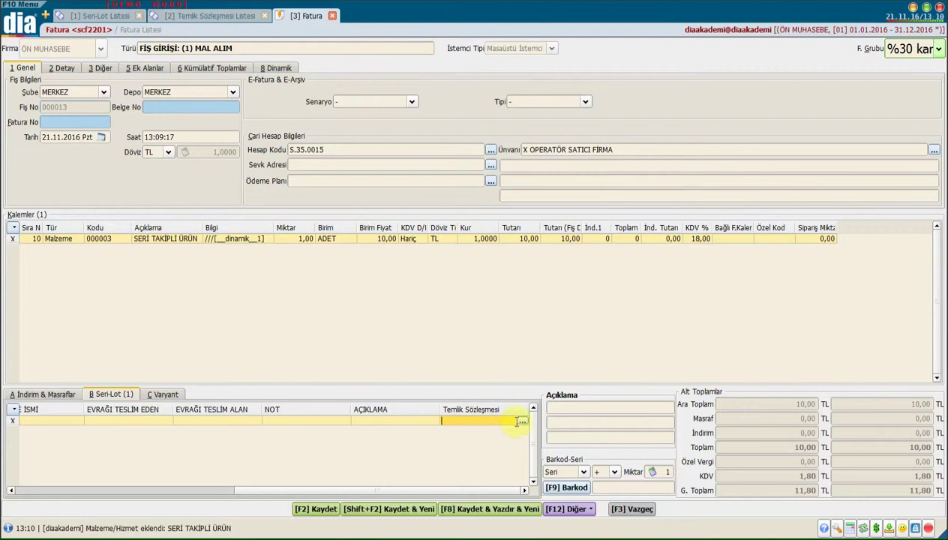
pyautogui.click(523, 424)
# - Set the purchase invoice's Fatura No to 1254 and save the invoice
pyautogui.click(86, 121)
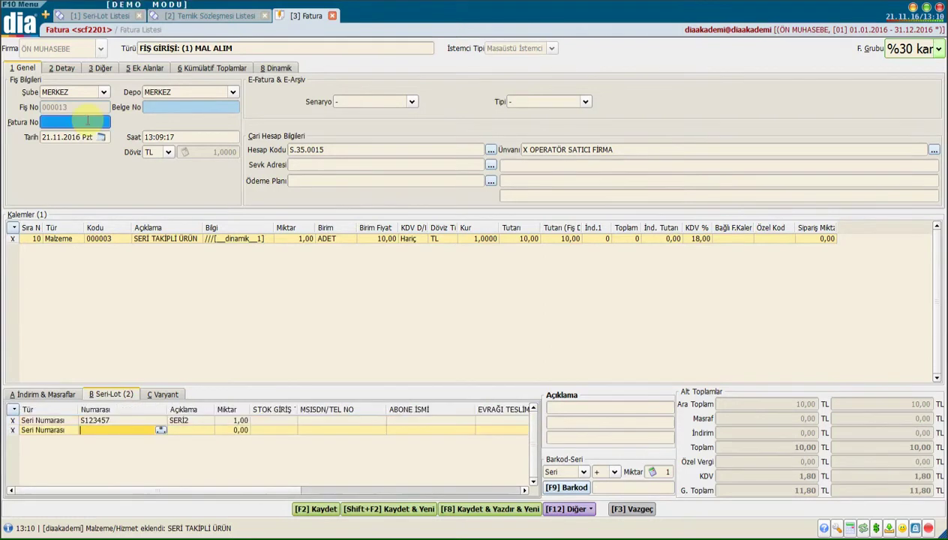
pyautogui.write('1254')
pyautogui.click(303, 510)
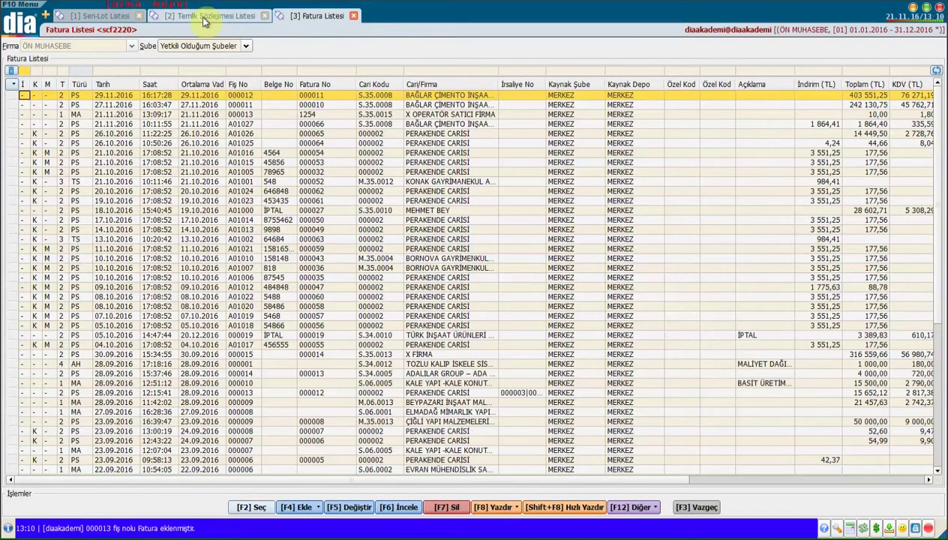
# - Refresh the Temlik Sözleşmesi Listesi and examine contract C15487's counterpart serial and invoice numbers
pyautogui.click(206, 18)
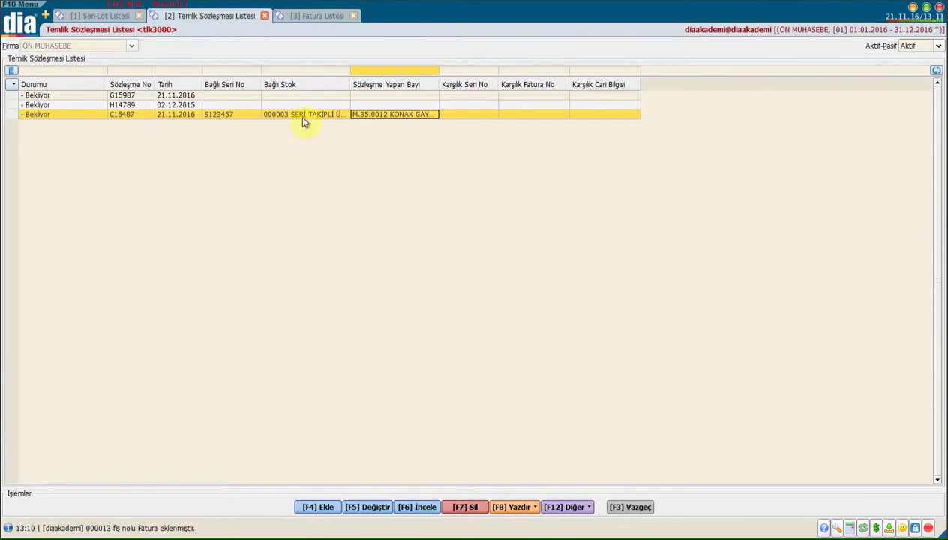
pyautogui.click(936, 69)
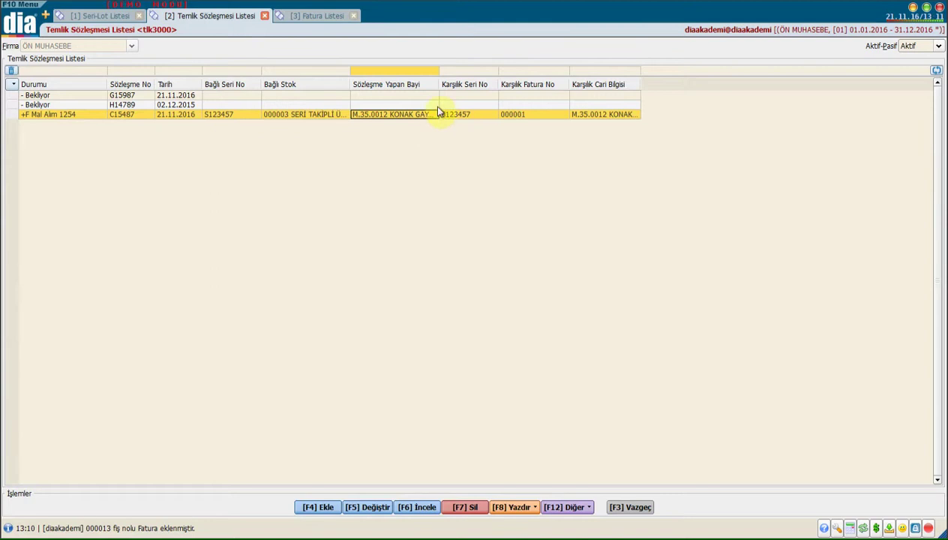
pyautogui.click(482, 116)
pyautogui.click(553, 120)
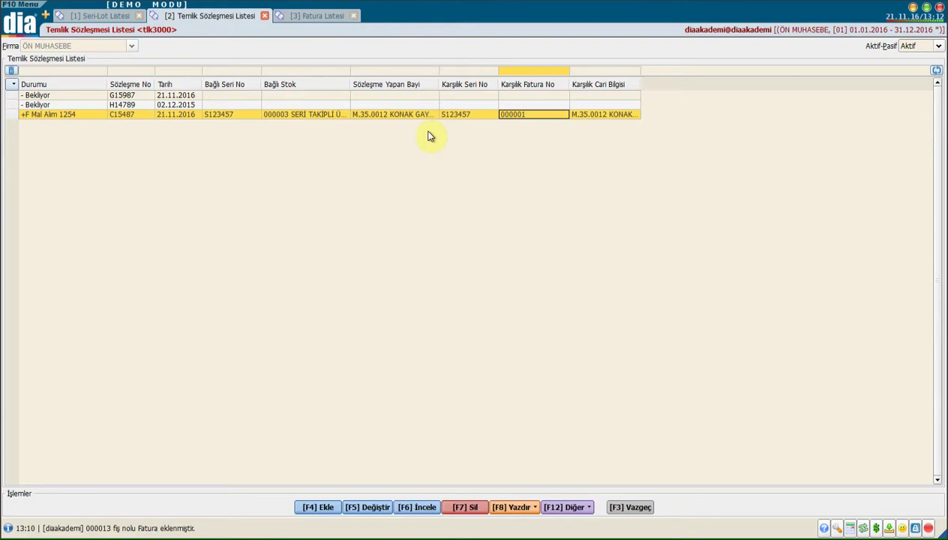
# - Start a new Perakende Satış invoice from the Fatura Listesi and set its account to BAĞLAR ÇİMENTO İNŞAAT LTD.ŞTİ
pyautogui.click(335, 17)
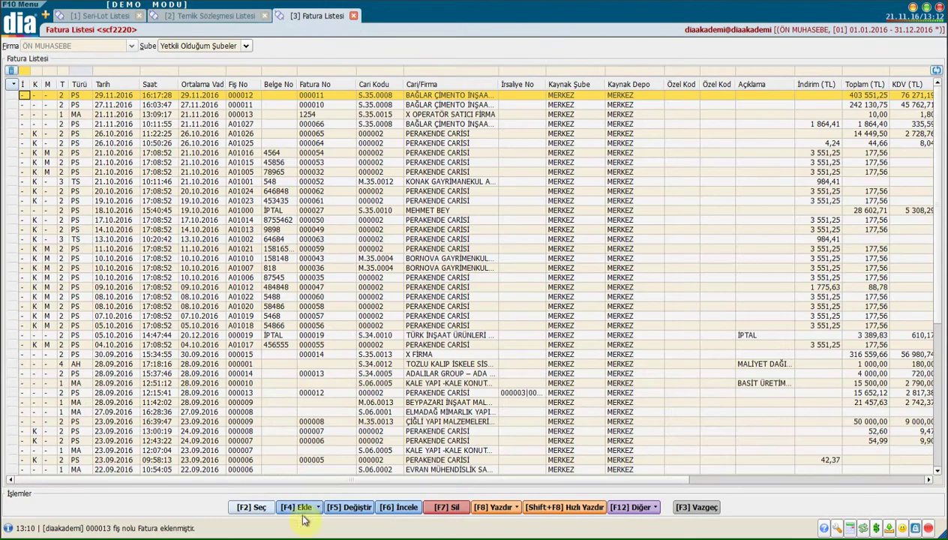
pyautogui.click(301, 508)
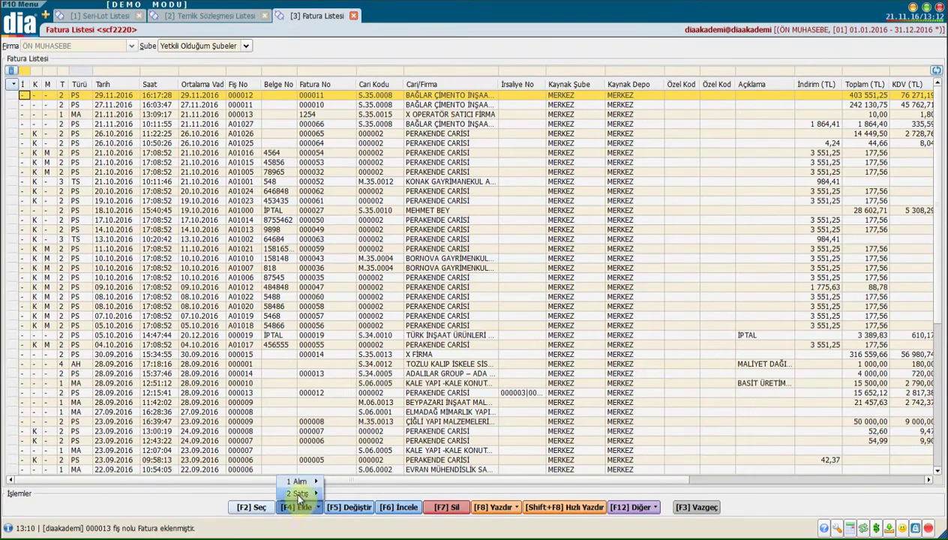
pyautogui.moveTo(298, 496)
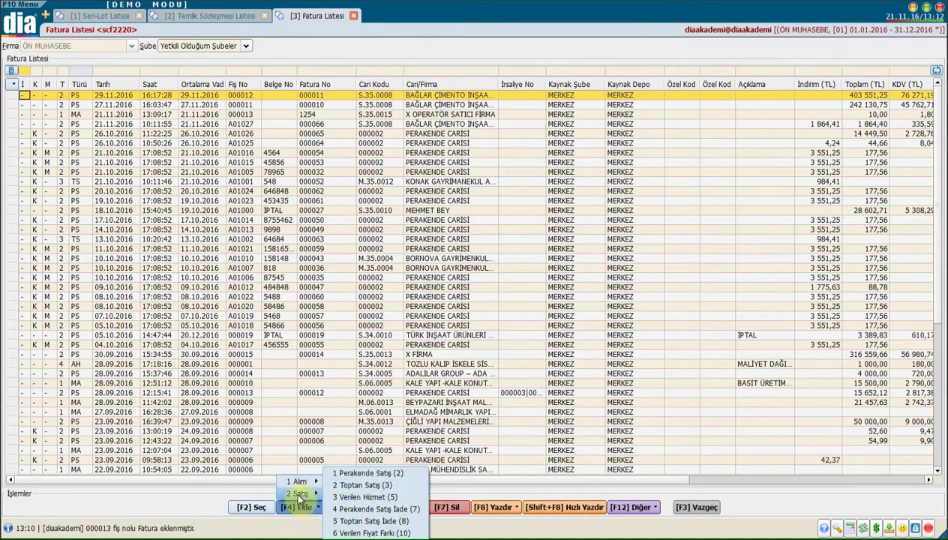
pyautogui.click(412, 473)
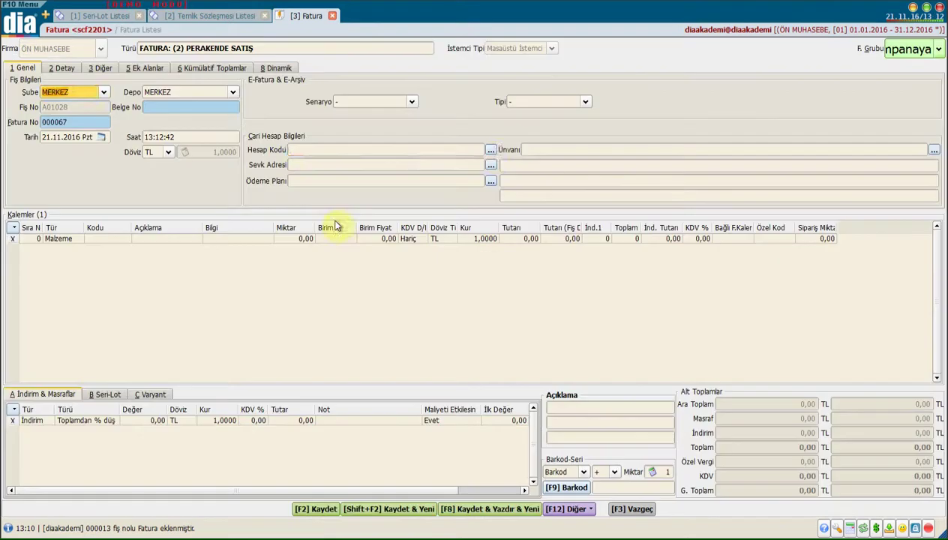
pyautogui.click(491, 152)
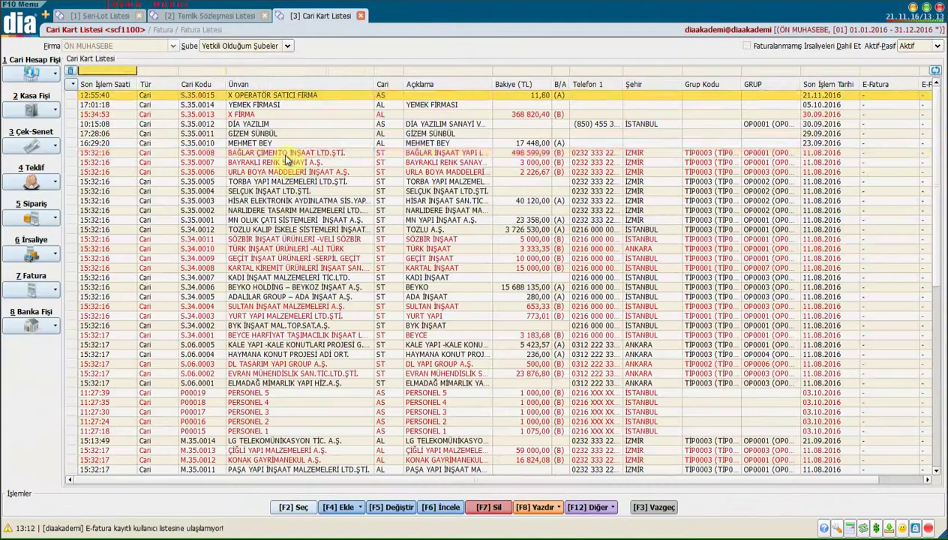
pyautogui.doubleClick(270, 154)
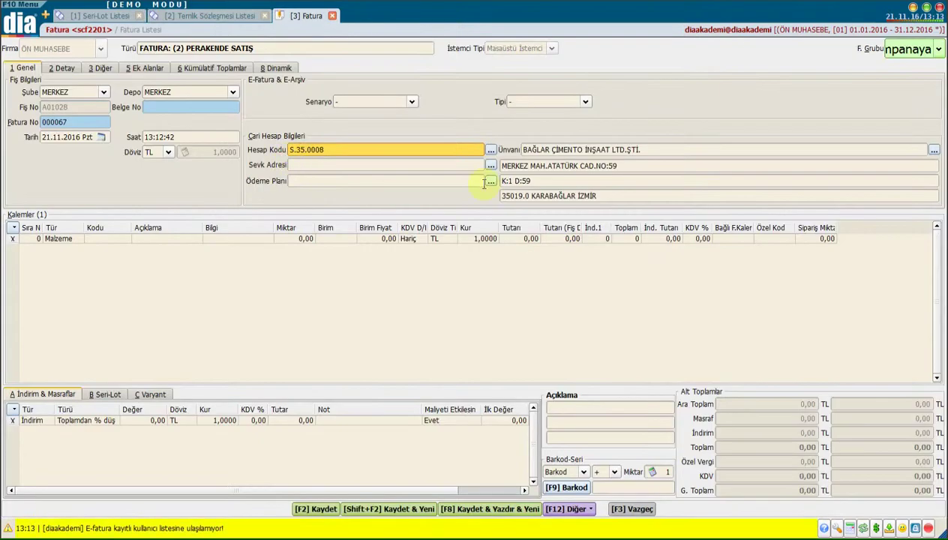
# - Add a new payment plan described as X OPERATOR VİRMAN and allow its use in quick sales and the mobile system
pyautogui.click(328, 183)
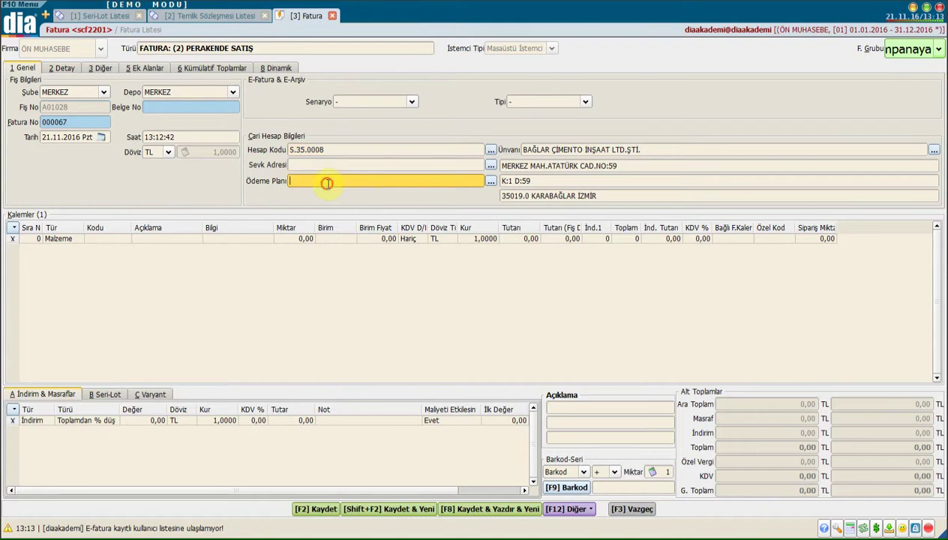
pyautogui.click(489, 182)
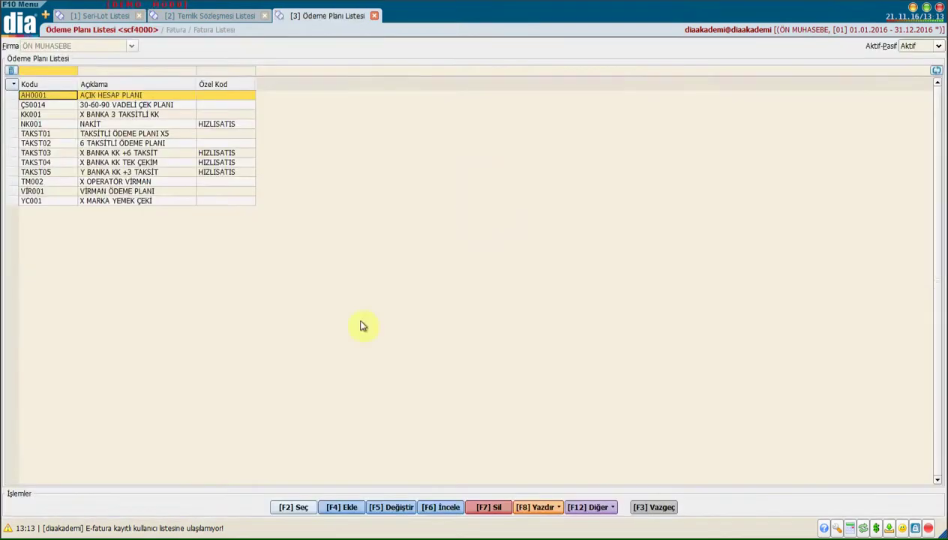
pyautogui.click(344, 508)
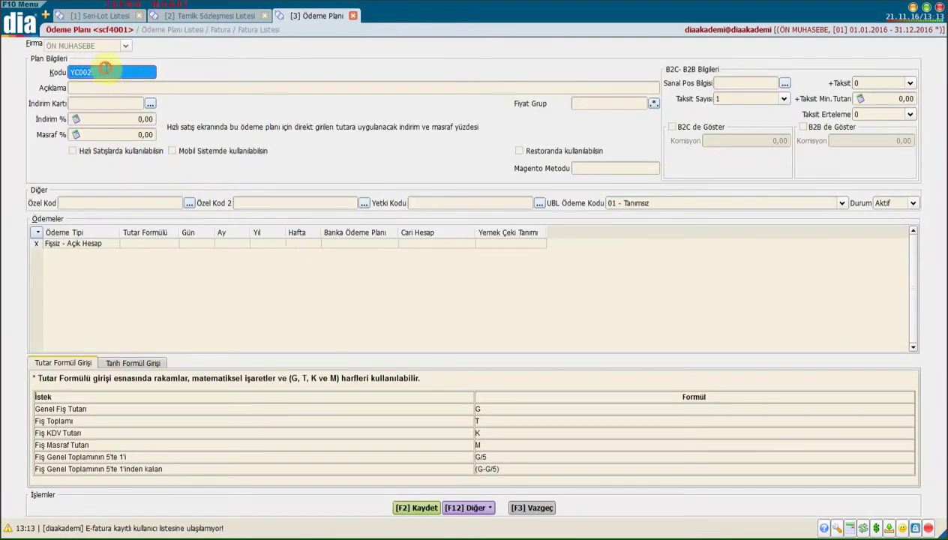
pyautogui.click(84, 88)
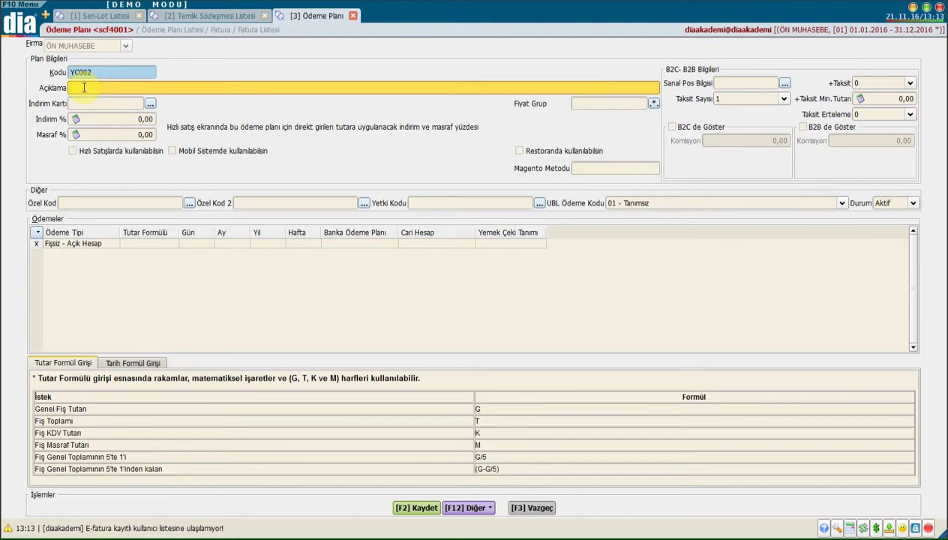
pyautogui.write('X OPERATOR VİRMAN')
pyautogui.click(112, 107)
pyautogui.click(109, 118)
pyautogui.click(106, 152)
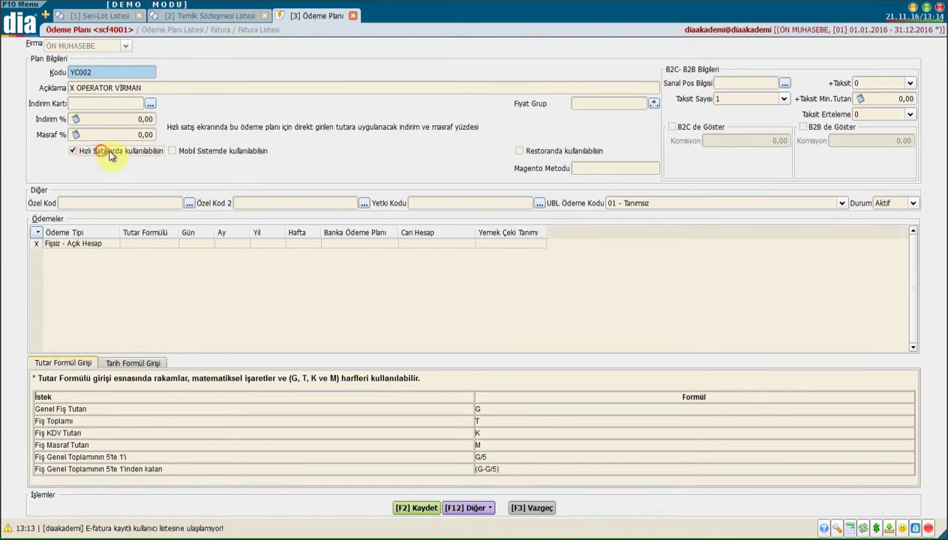
pyautogui.click(178, 151)
# - Define the plan's payment as Virman with amount formula G, day +0 and account X OPERATÖR SATICI FİRMA, and save the plan
pyautogui.click(68, 245)
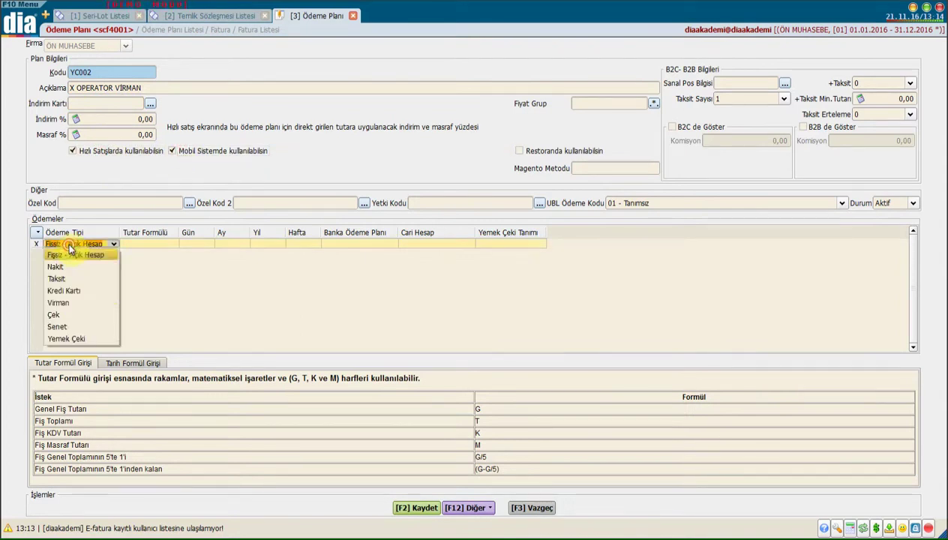
pyautogui.click(72, 302)
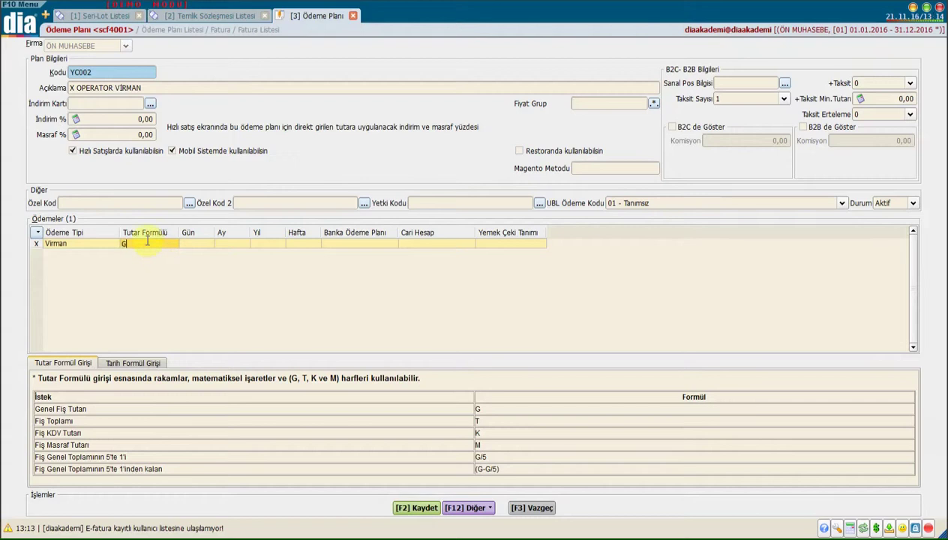
pyautogui.click(197, 243)
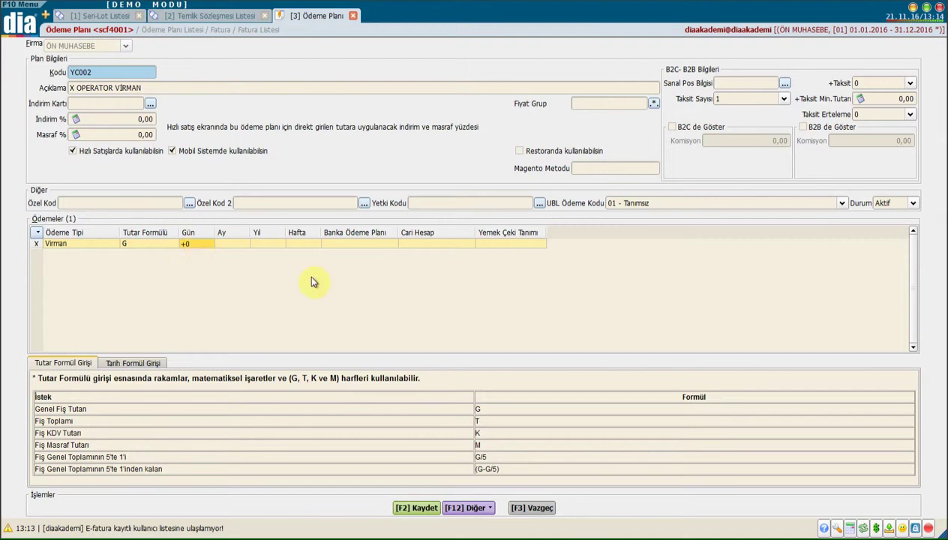
pyautogui.click(415, 245)
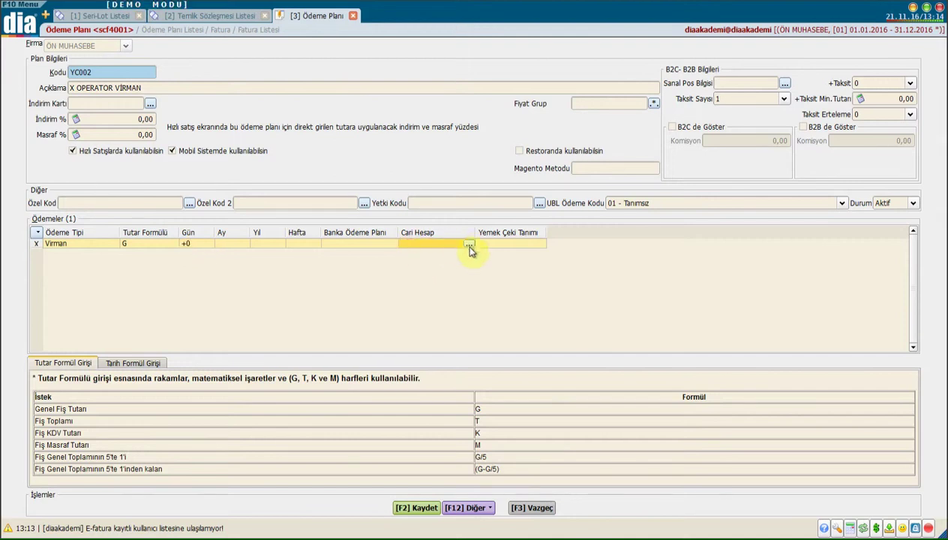
pyautogui.click(469, 244)
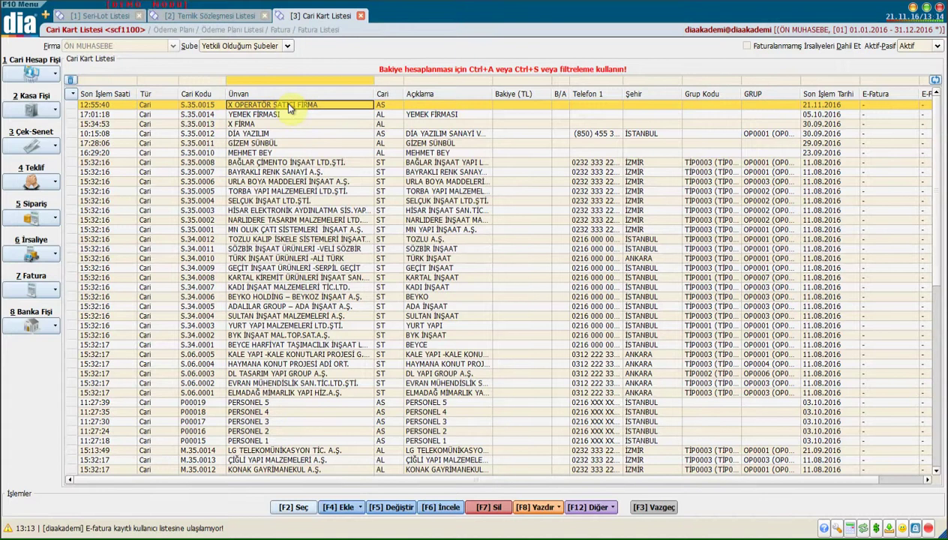
pyautogui.doubleClick(289, 107)
pyautogui.click(415, 510)
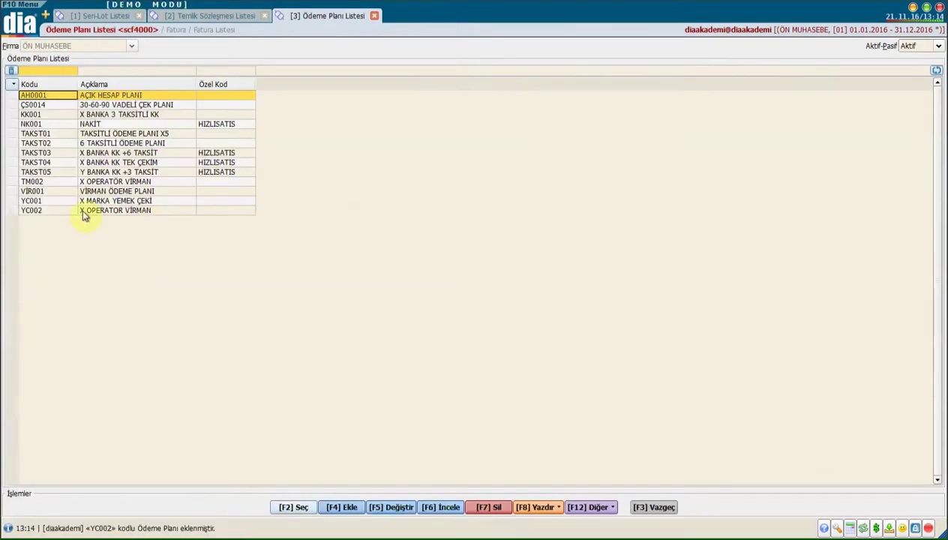
# - Assign the X OPERATOR VİRMAN payment plan to the sales invoice and add stock item 000003 SERİ TAKİPLİ ÜRÜN as its line
pyautogui.click(97, 212)
pyautogui.doubleClick(97, 213)
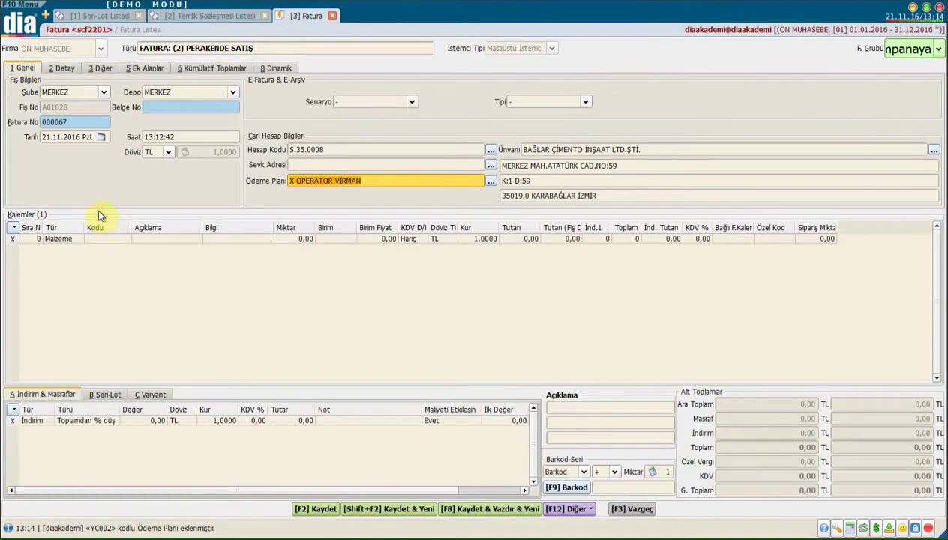
pyautogui.click(88, 239)
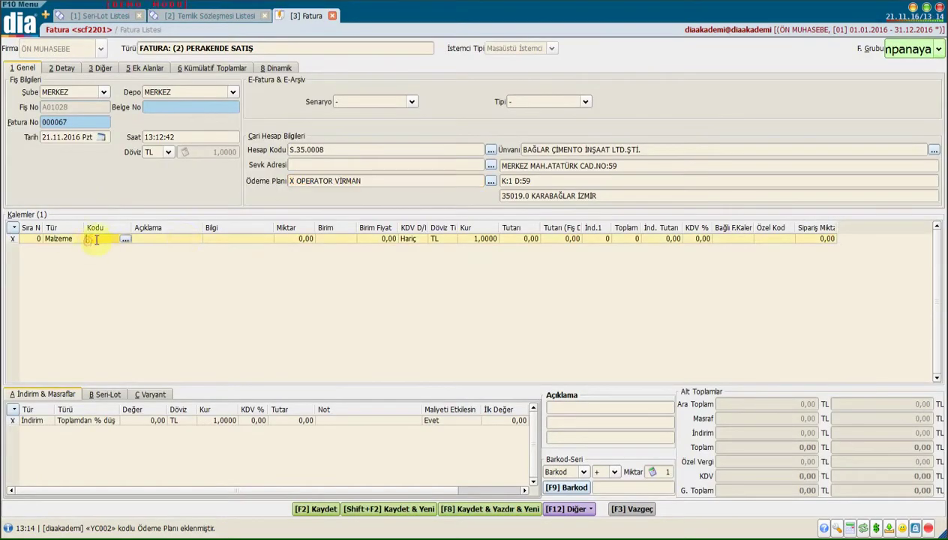
pyautogui.click(124, 240)
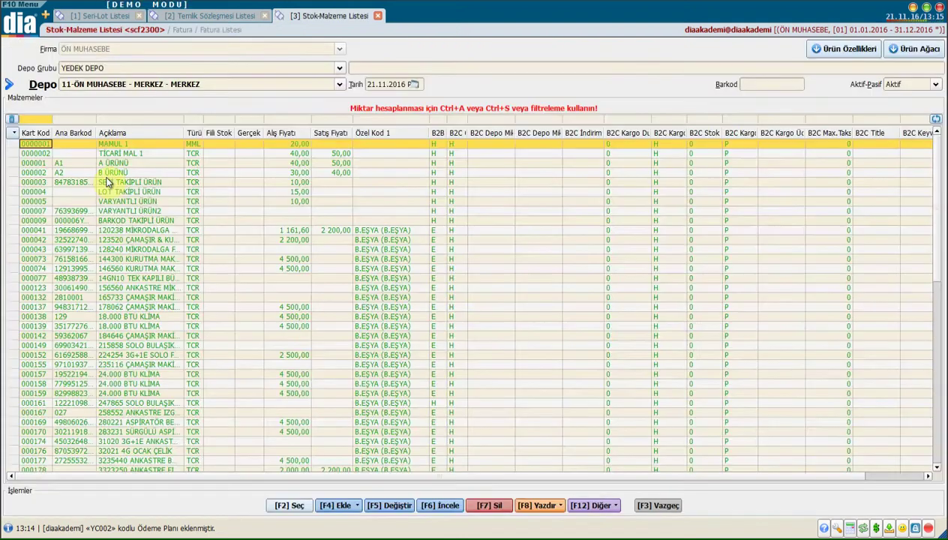
pyautogui.click(111, 186)
pyautogui.doubleClick(110, 186)
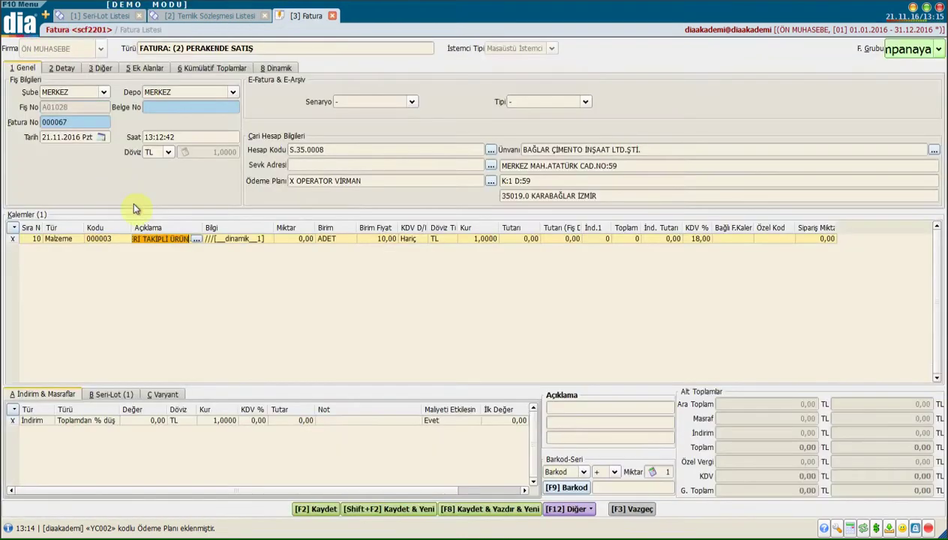
pyautogui.click(302, 239)
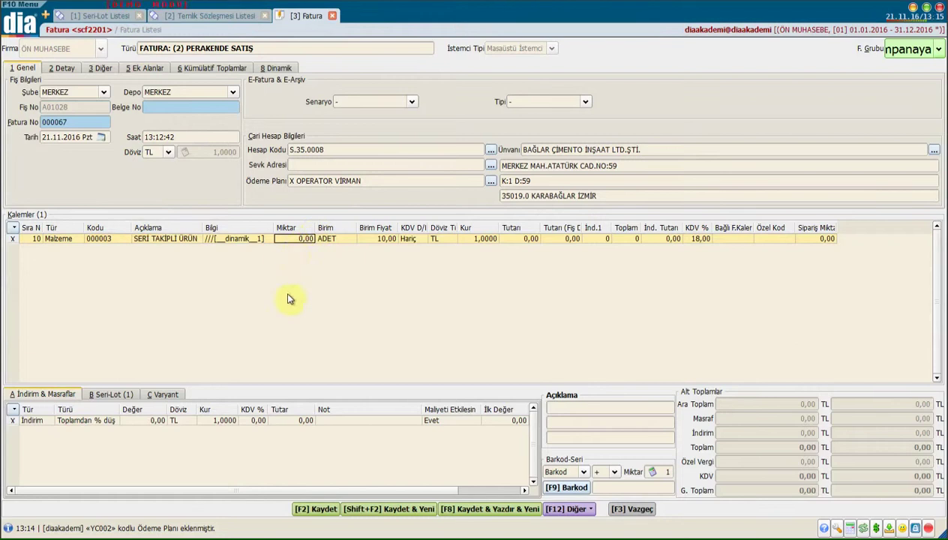
# - Switch the sales invoice's barcode entry to Seri and add serial S123457 to the item line
pyautogui.click(568, 472)
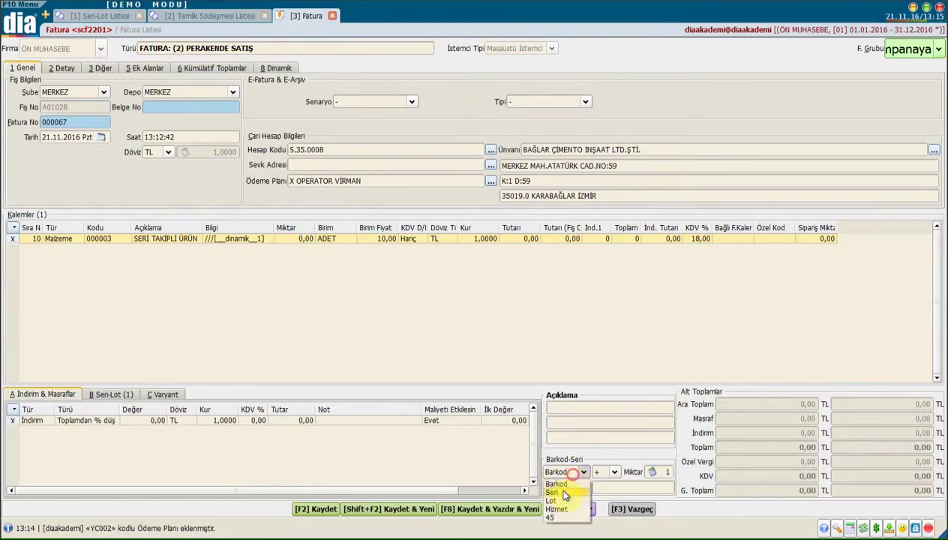
pyautogui.click(561, 490)
pyautogui.click(602, 488)
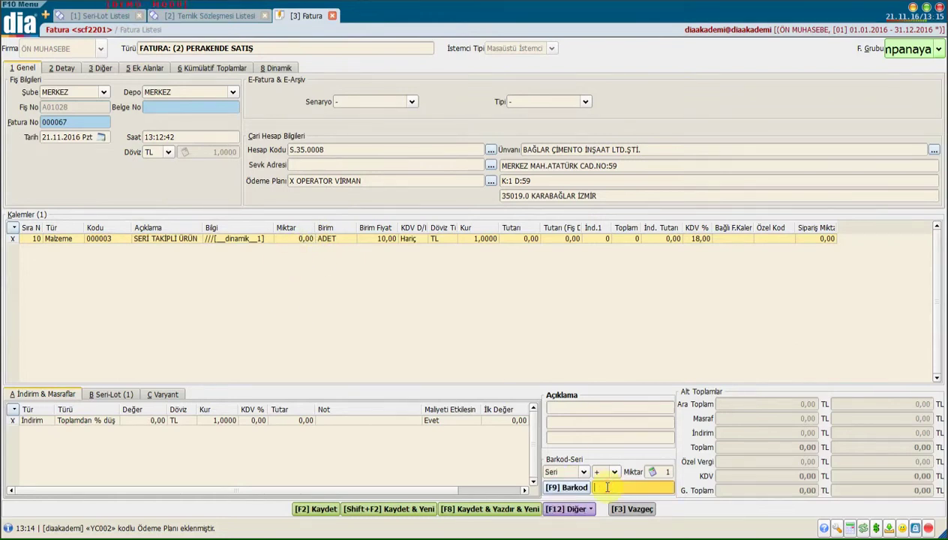
pyautogui.write('S123457')
pyautogui.press('Return')
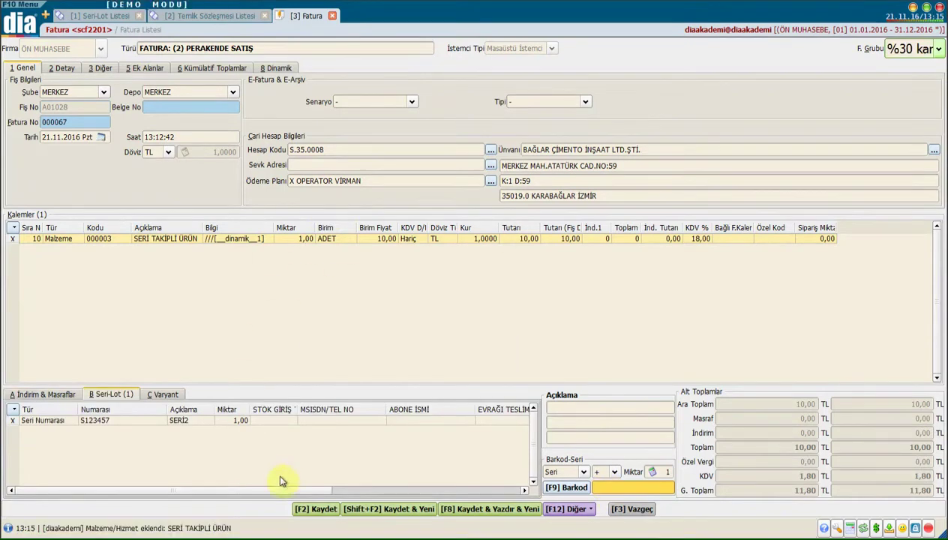
# - Save the sales invoice, check the transfer payment's document number and receiving account, and save the payment
pyautogui.moveTo(274, 491); pyautogui.dragTo(341, 492)
pyautogui.click(312, 510)
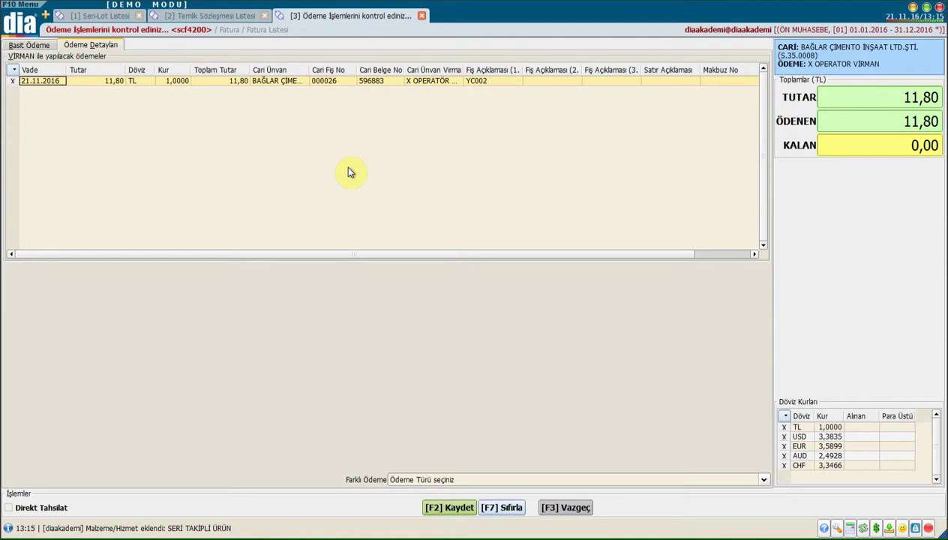
pyautogui.click(387, 80)
pyautogui.click(438, 80)
pyautogui.click(449, 511)
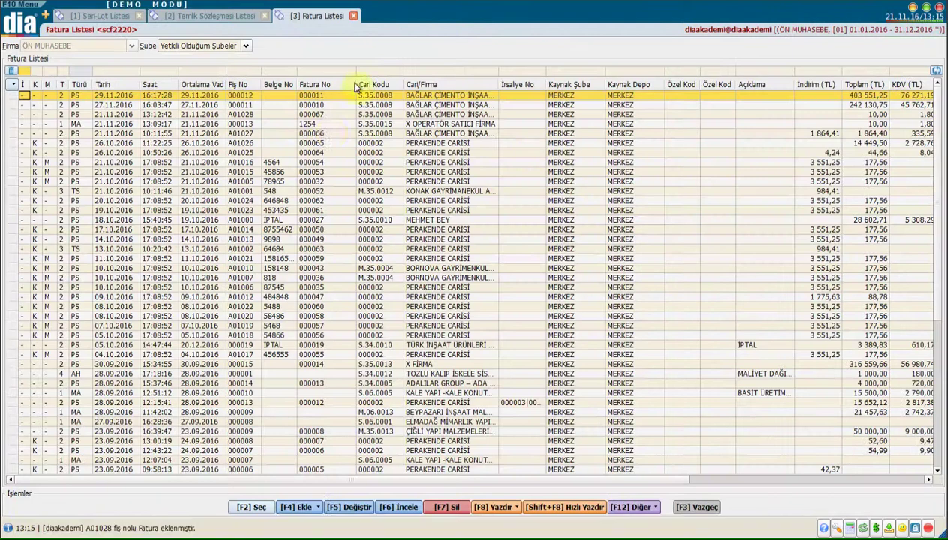
# - Refresh the assignment contract list and check the contracting dealer and counterpart account of the contract linked to serial S123457
pyautogui.click(228, 16)
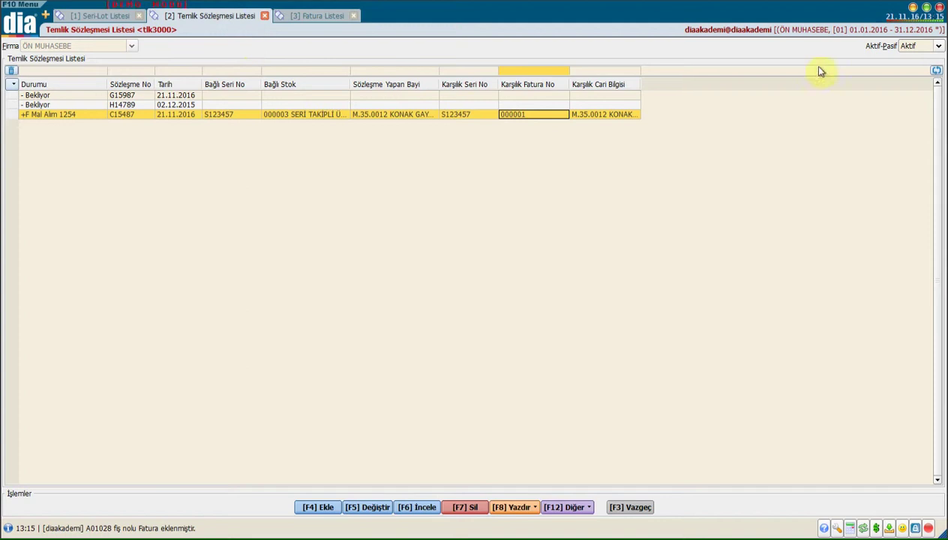
pyautogui.click(937, 70)
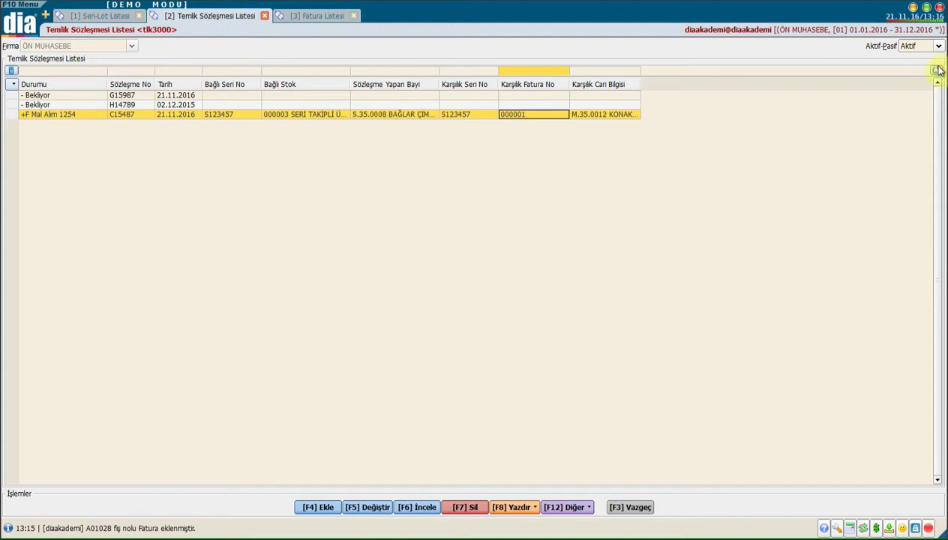
pyautogui.click(397, 122)
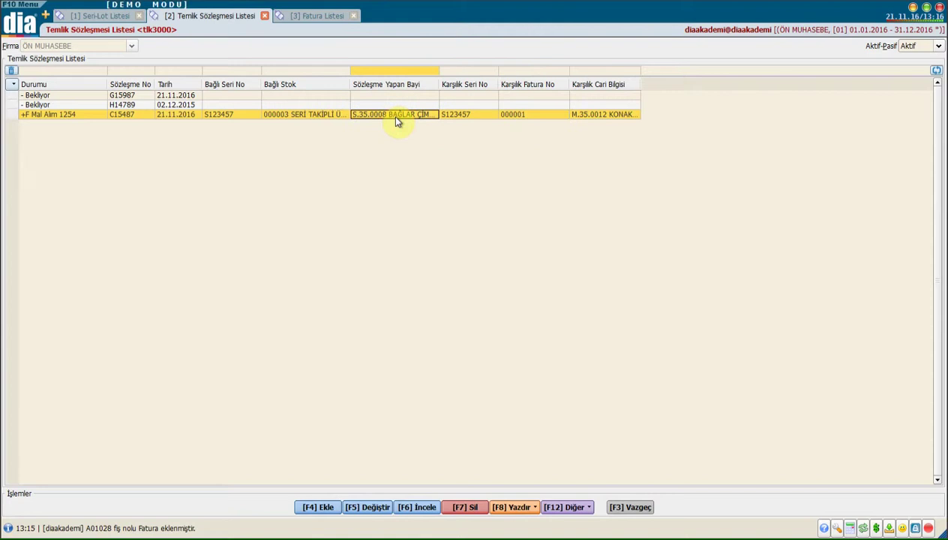
pyautogui.click(599, 120)
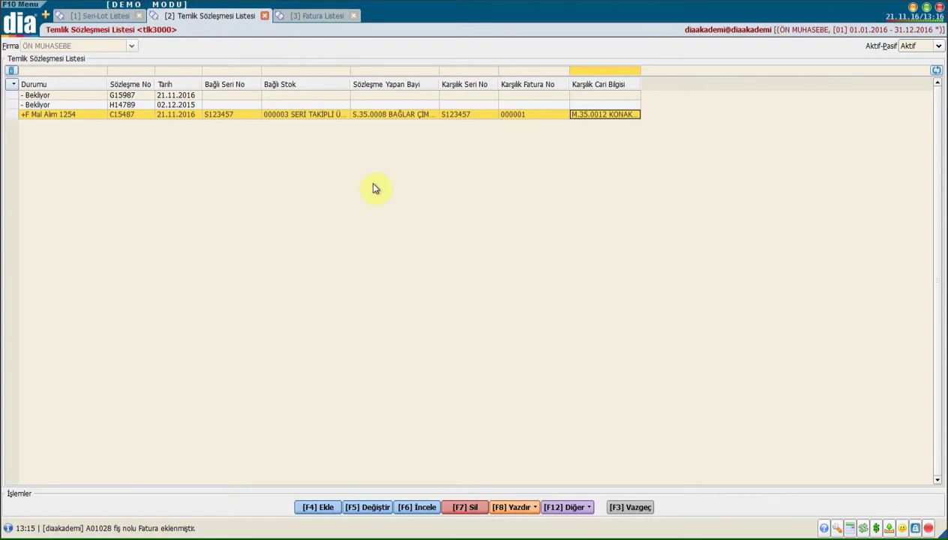
# - Open the account movements of X OPERATÖR SATICI FİRMA, compare the purchase invoice credit with the transfer slip debit, and return to the contract list
pyautogui.click(28, 24)
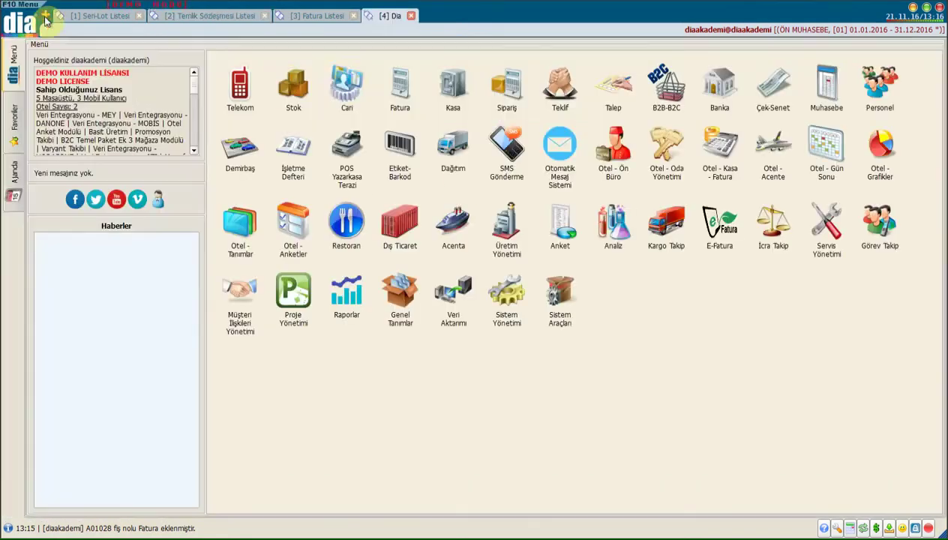
pyautogui.click(336, 84)
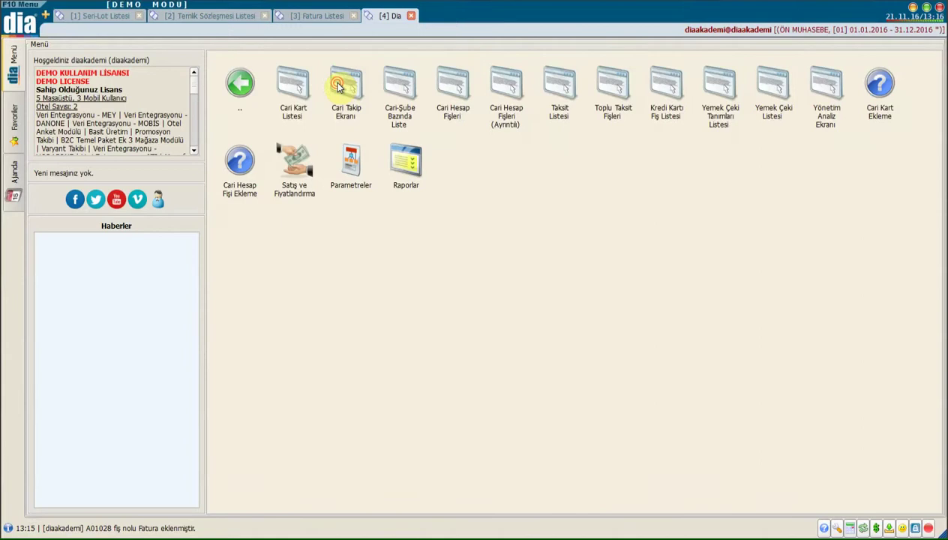
pyautogui.click(293, 81)
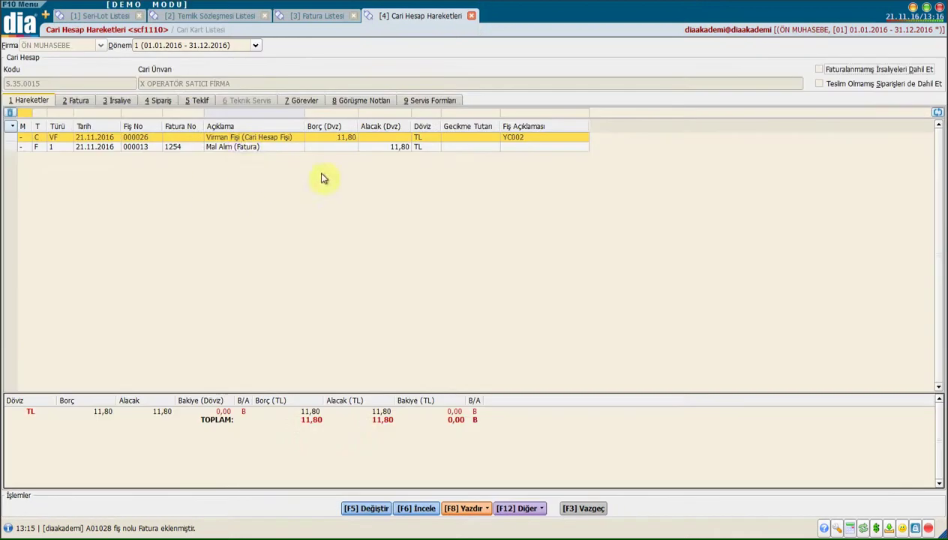
pyautogui.click(233, 148)
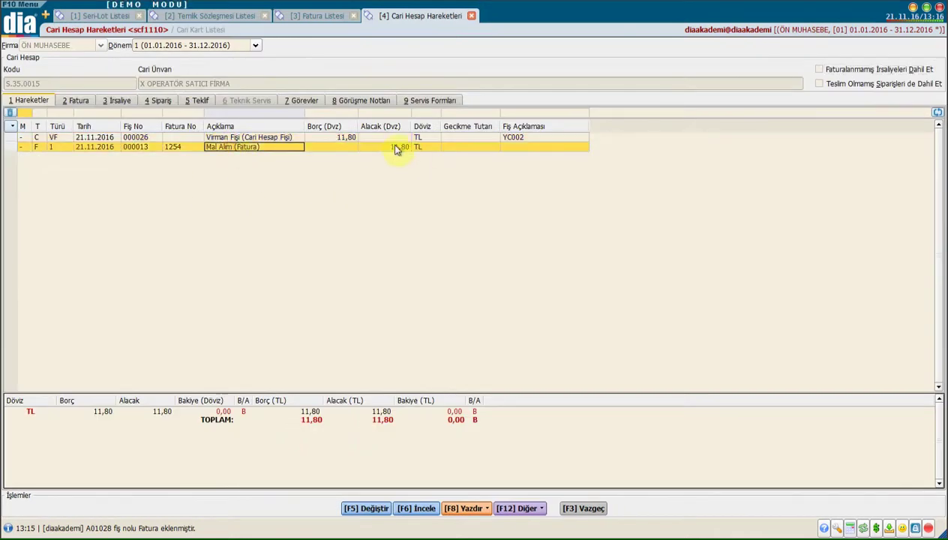
pyautogui.click(399, 149)
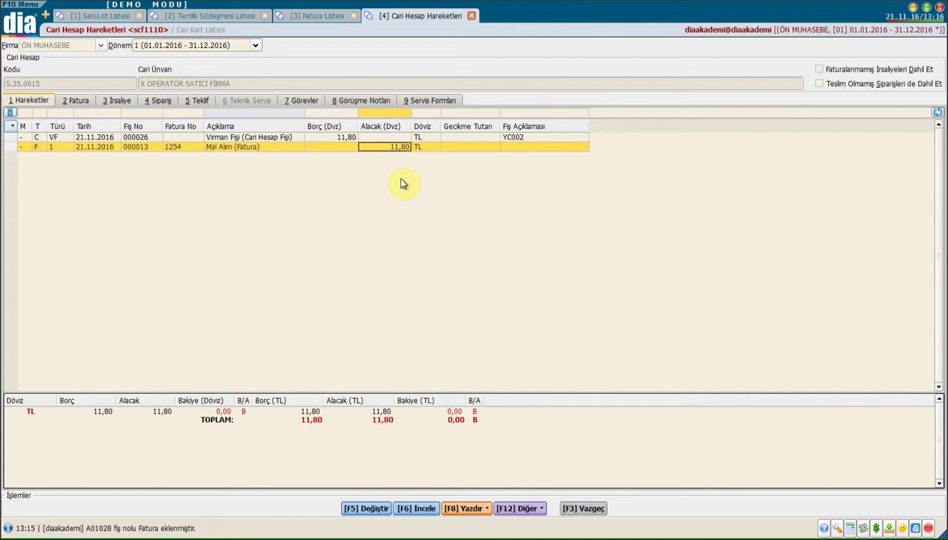
pyautogui.click(332, 139)
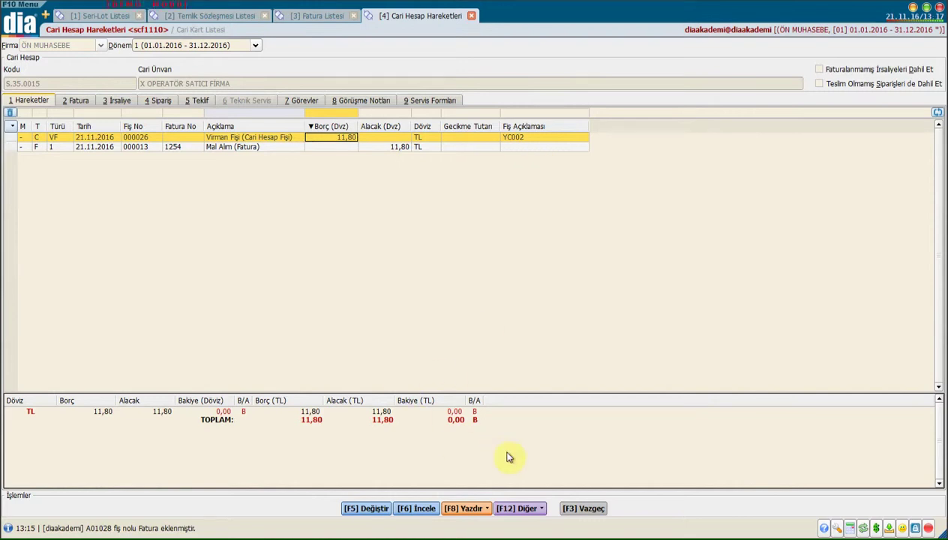
pyautogui.click(210, 16)
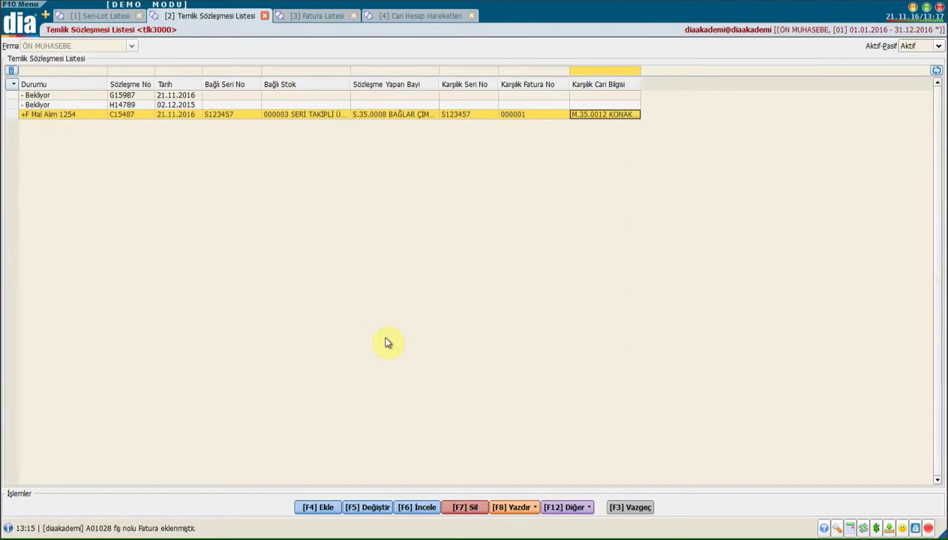